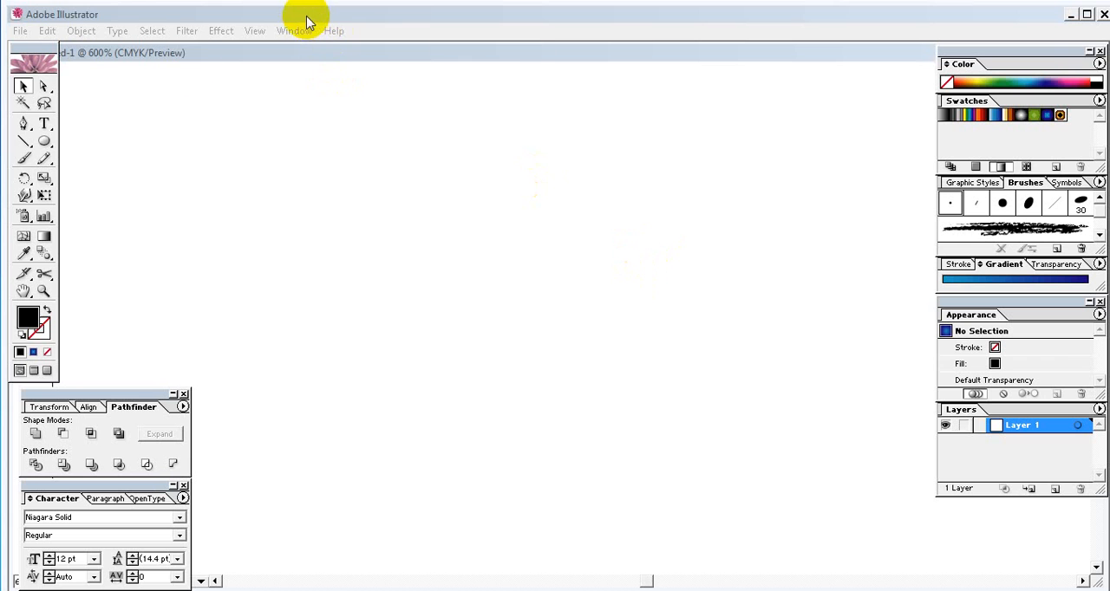
# - Draw a circle in the upper middle of the artboard and fill it with the blue radial gradient
pyautogui.click(44, 143)
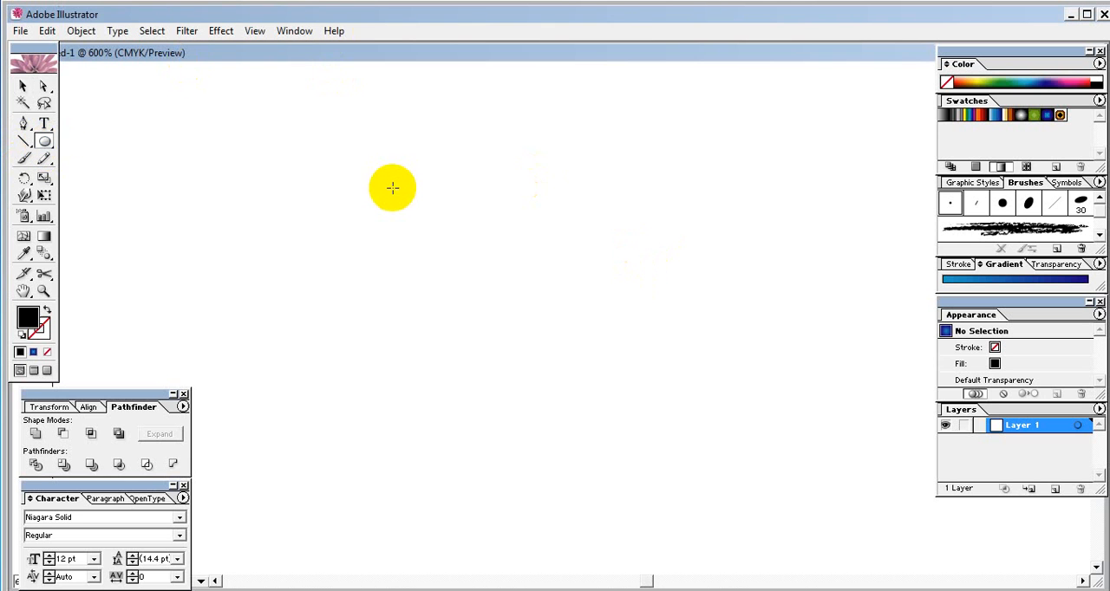
pyautogui.click(433, 125)
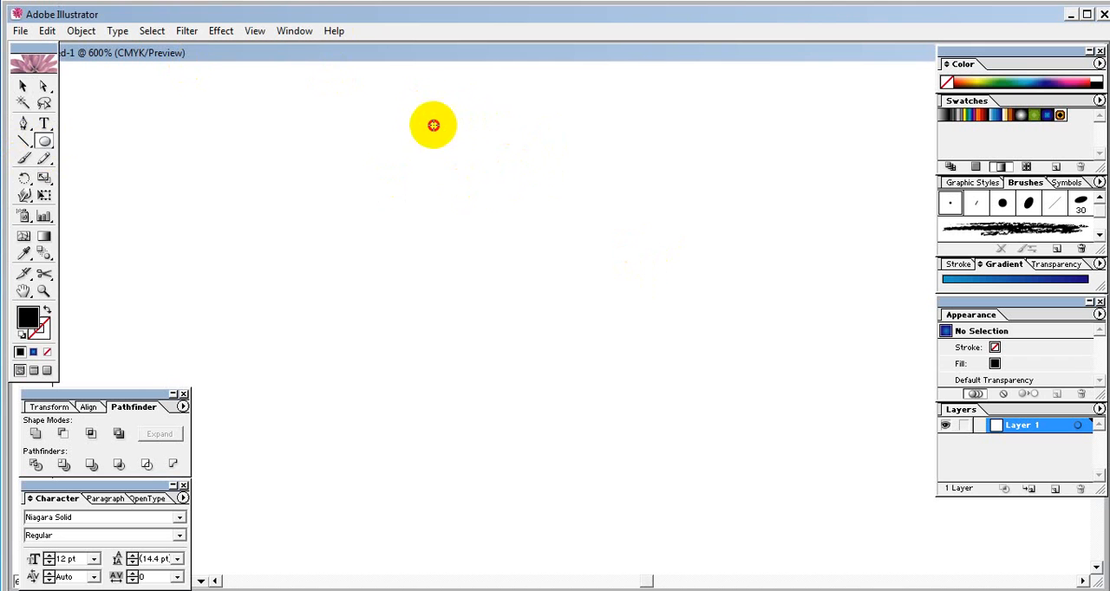
pyautogui.moveTo(433, 125)
pyautogui.mouseDown()
pyautogui.moveTo(565, 298)
pyautogui.moveTo(599, 324)
pyautogui.moveTo(588, 323)
pyautogui.mouseUp()
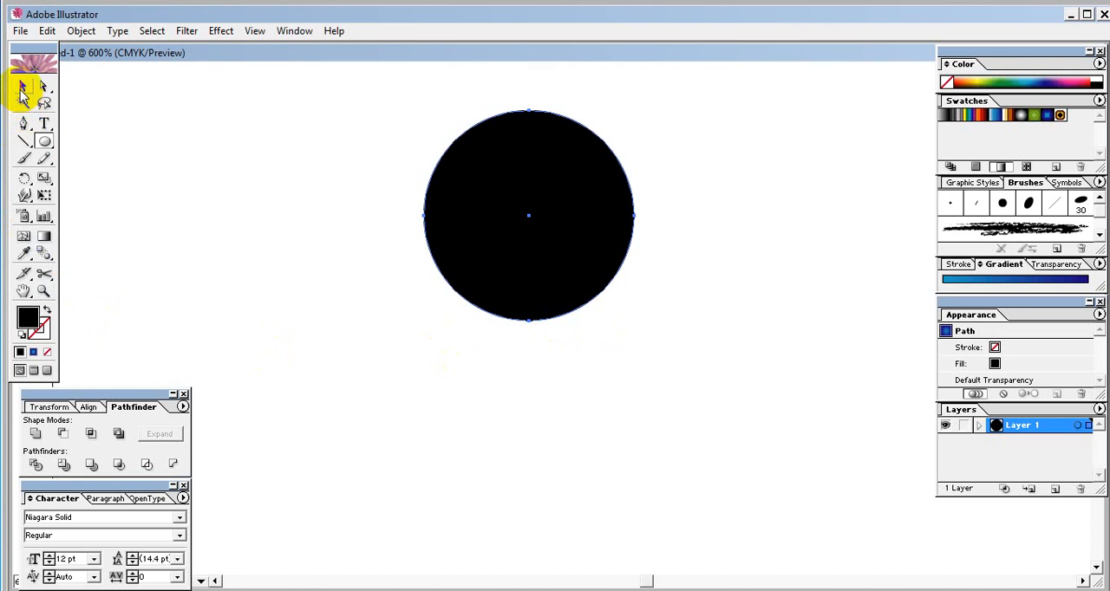
pyautogui.click(34, 354)
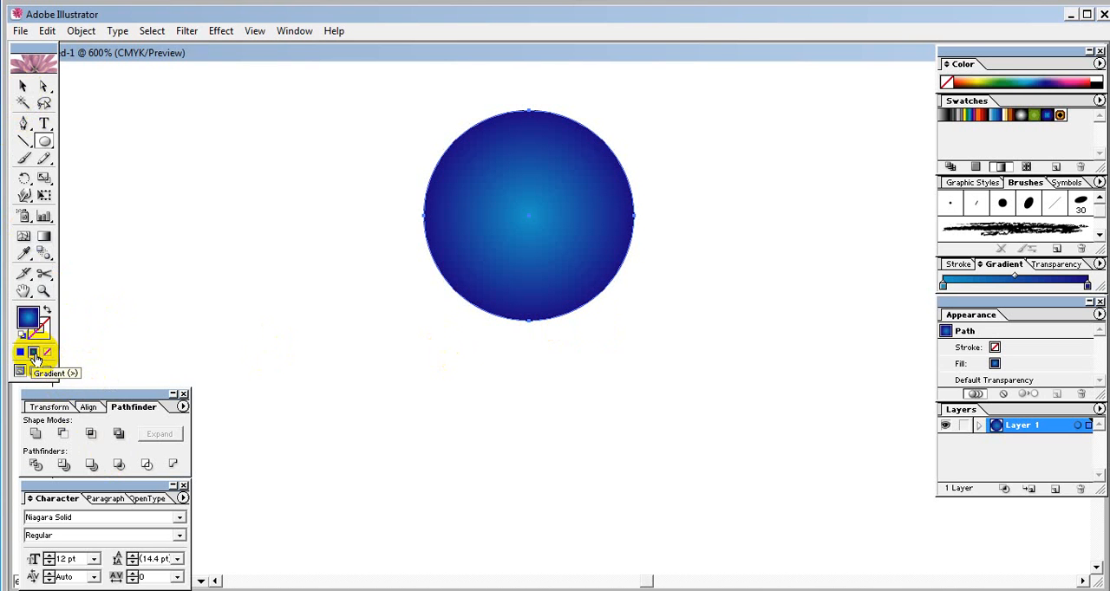
# - Draw a larger circle over the lower part of the first one and centre it horizontally beneath the first circle's top
pyautogui.click(504, 267)
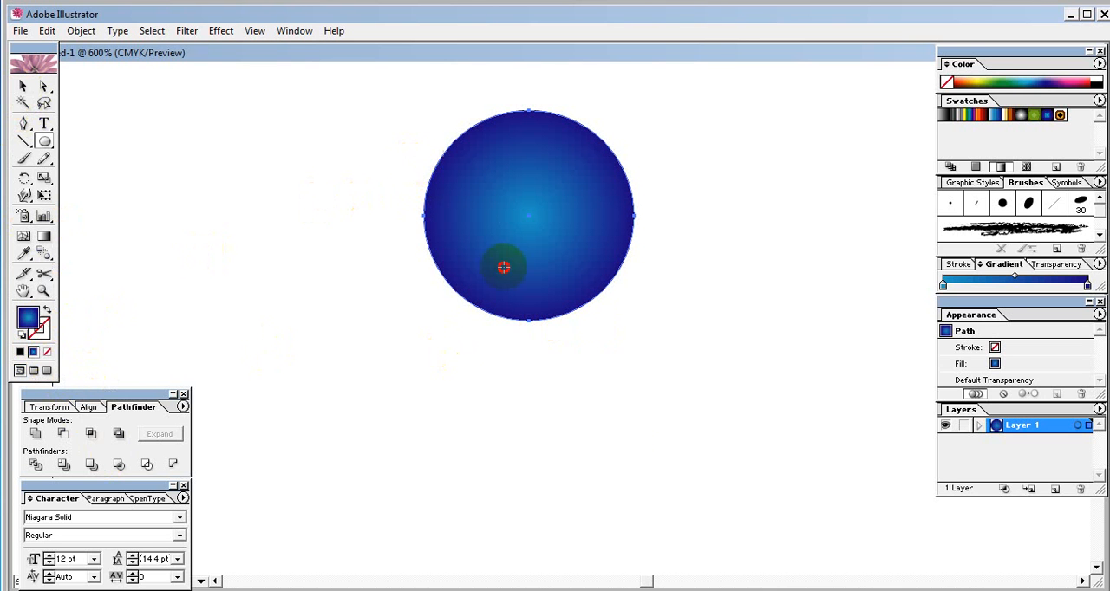
pyautogui.moveTo(504, 267); pyautogui.dragTo(637, 434)
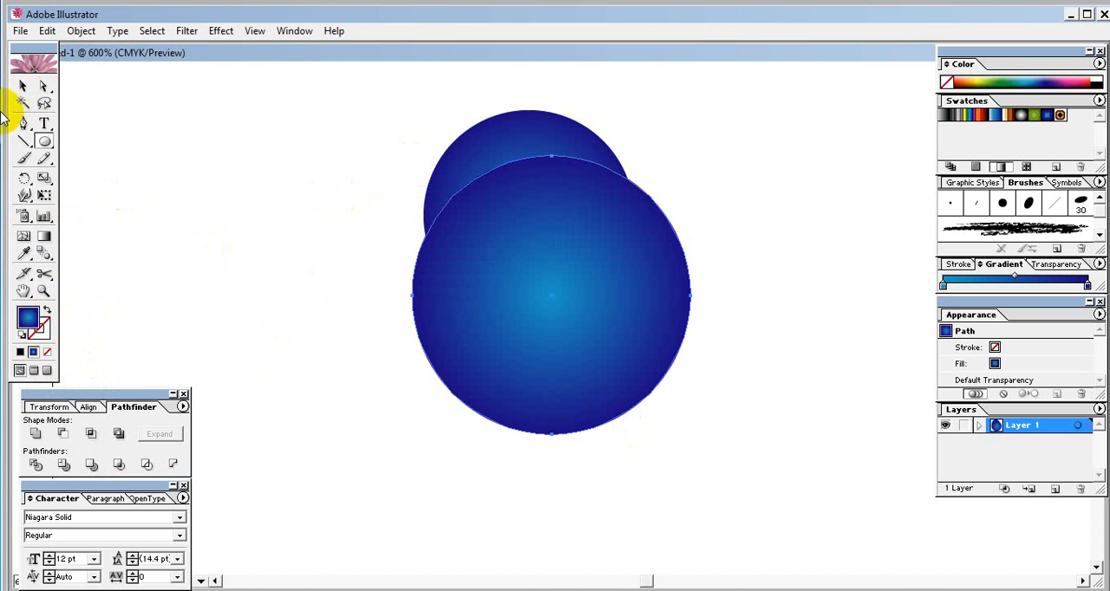
pyautogui.click(23, 86)
pyautogui.moveTo(488, 240); pyautogui.dragTo(576, 238)
pyautogui.click(755, 144)
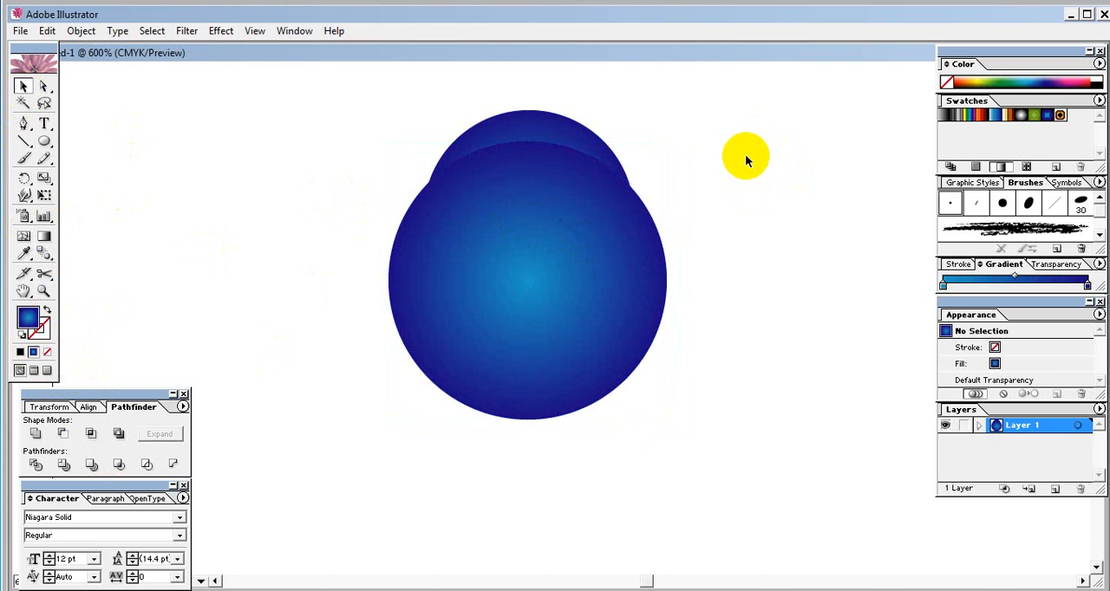
# - Subtract the larger circle from the smaller one, expand it into a crescent, and move the crescent slightly down
pyautogui.moveTo(492, 84); pyautogui.dragTo(533, 198)
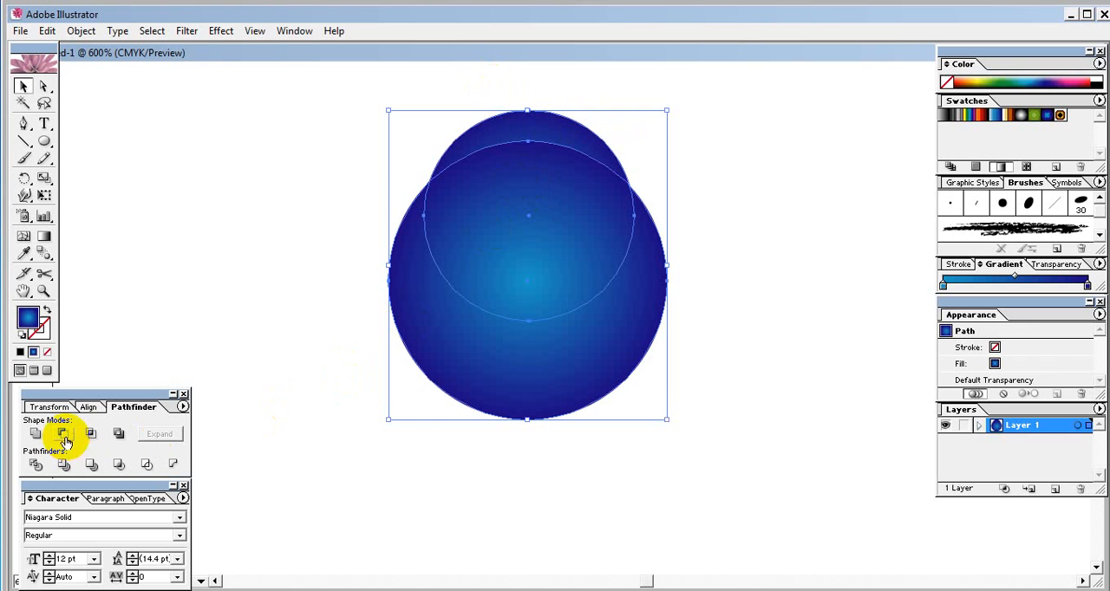
pyautogui.click(62, 438)
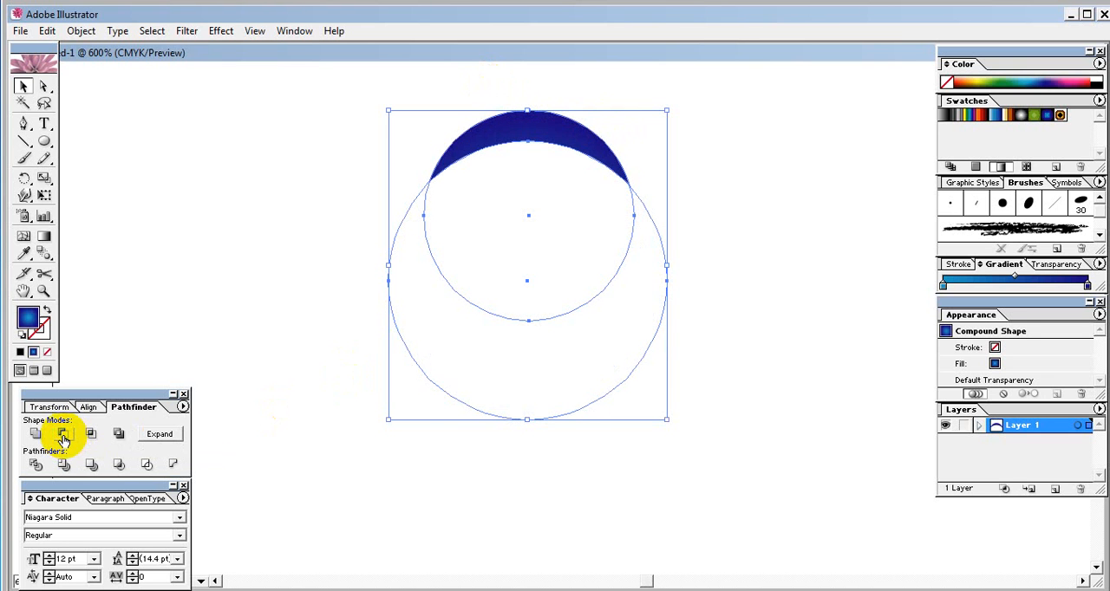
pyautogui.click(164, 439)
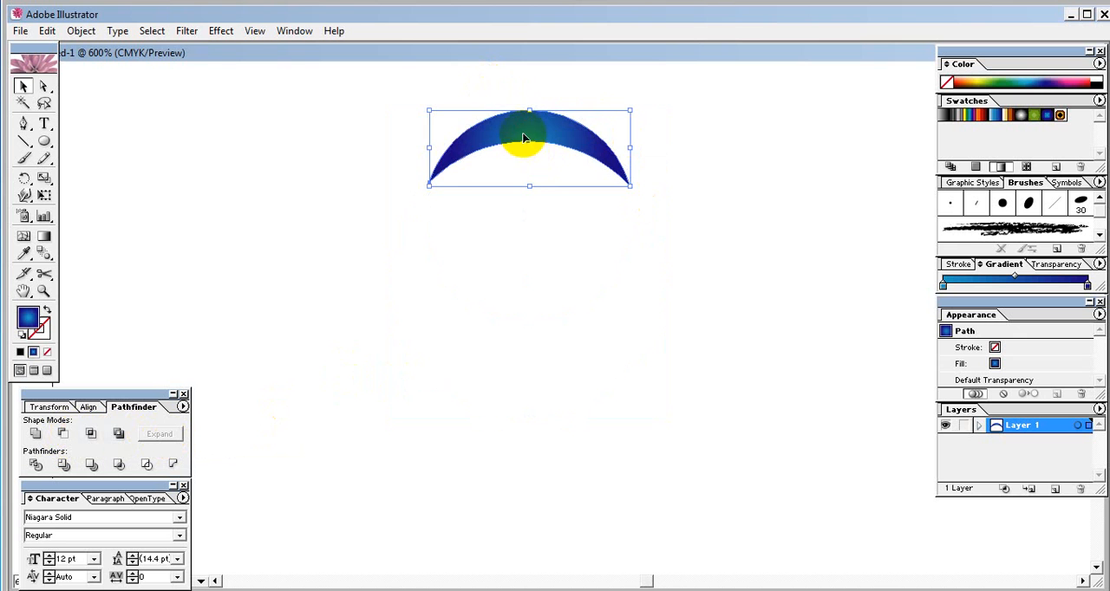
pyautogui.moveTo(520, 136); pyautogui.dragTo(512, 202)
pyautogui.click(742, 177)
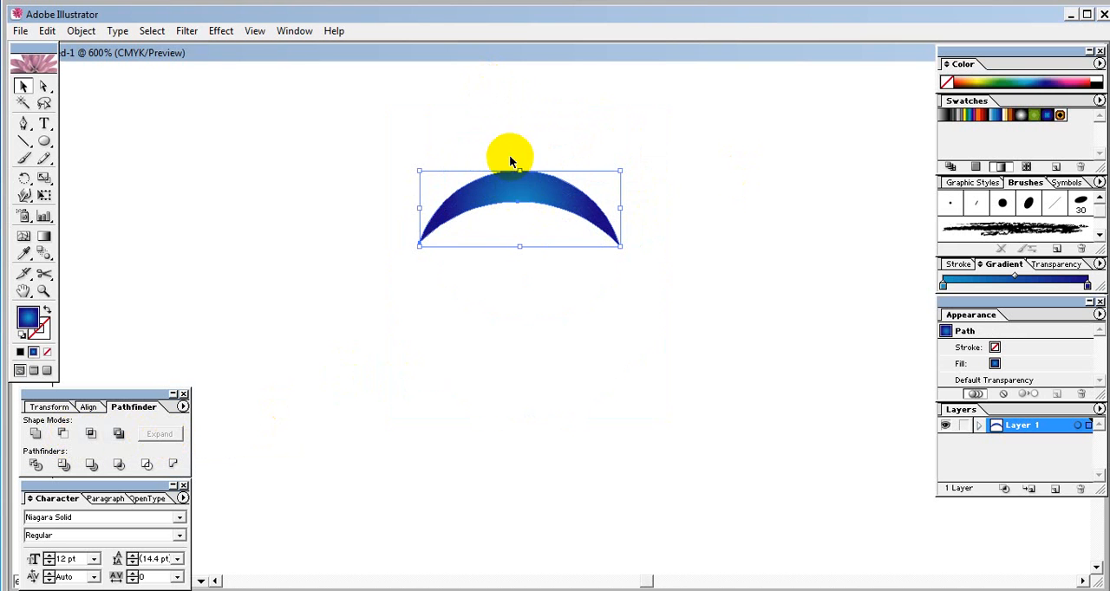
pyautogui.click(547, 357)
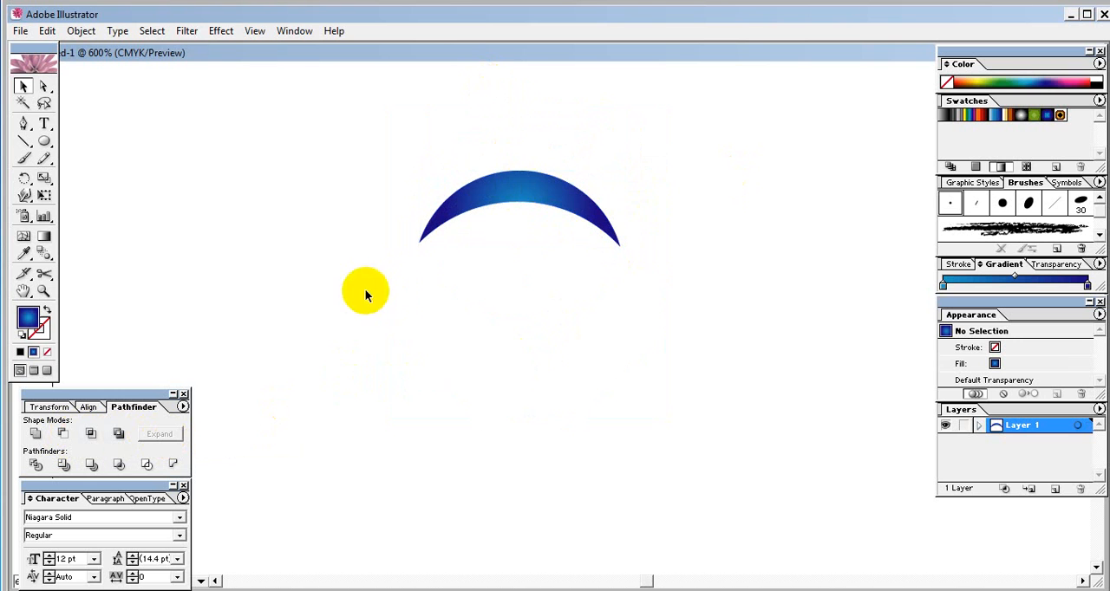
# - Fill the crescent with a solid medium-blue swatch and nudge it slightly to the left
pyautogui.click(471, 208)
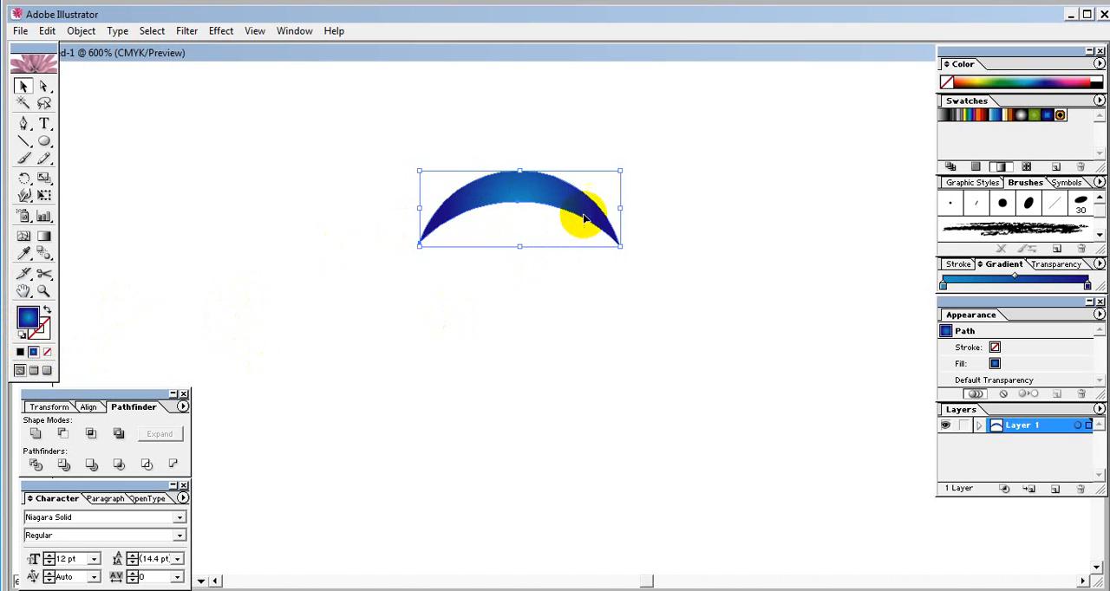
pyautogui.click(975, 166)
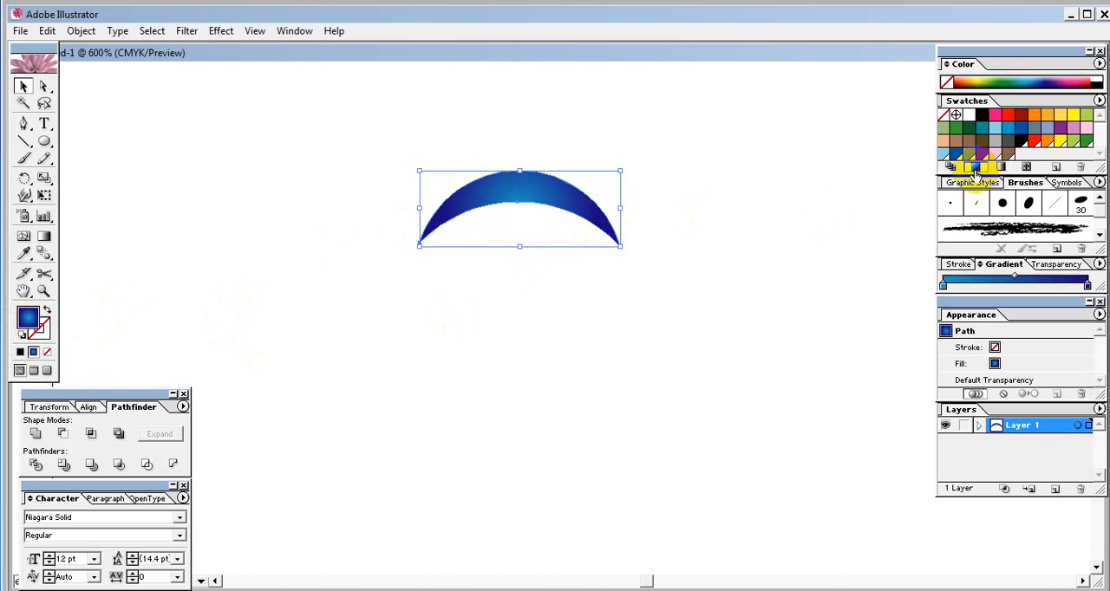
pyautogui.click(1008, 131)
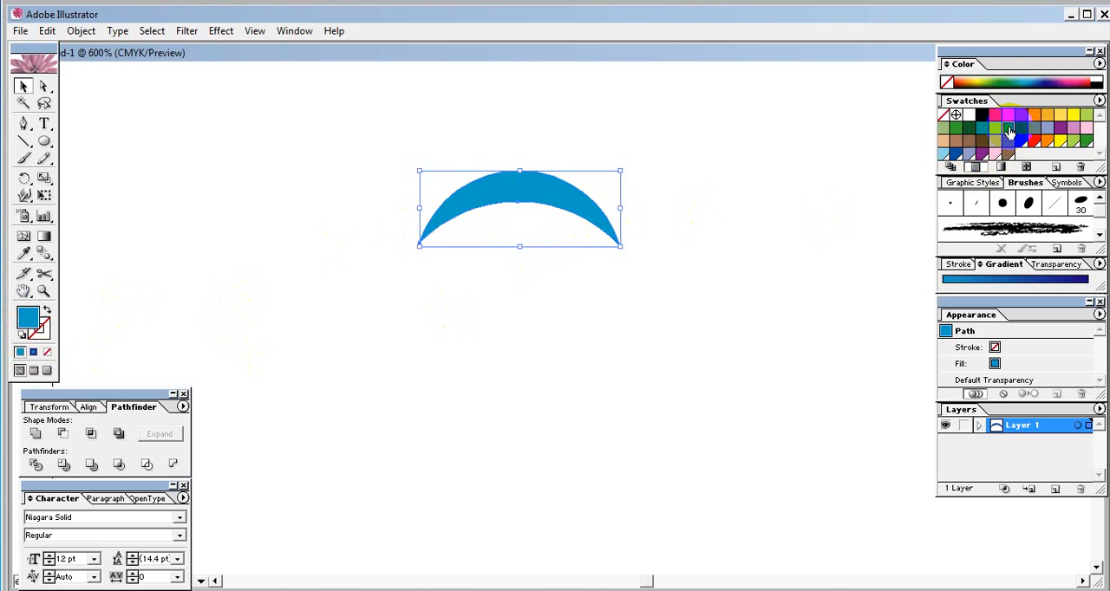
pyautogui.moveTo(518, 193); pyautogui.dragTo(510, 192)
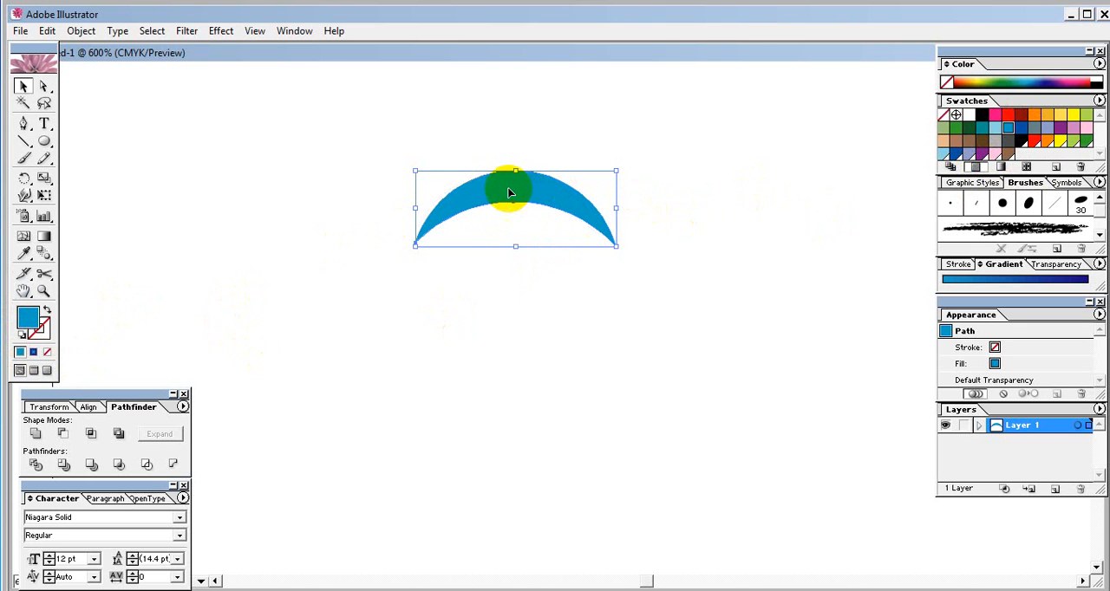
# - Start a Distort & Transform Transform effect on the crescent with preview on and 8 copies
pyautogui.click(219, 34)
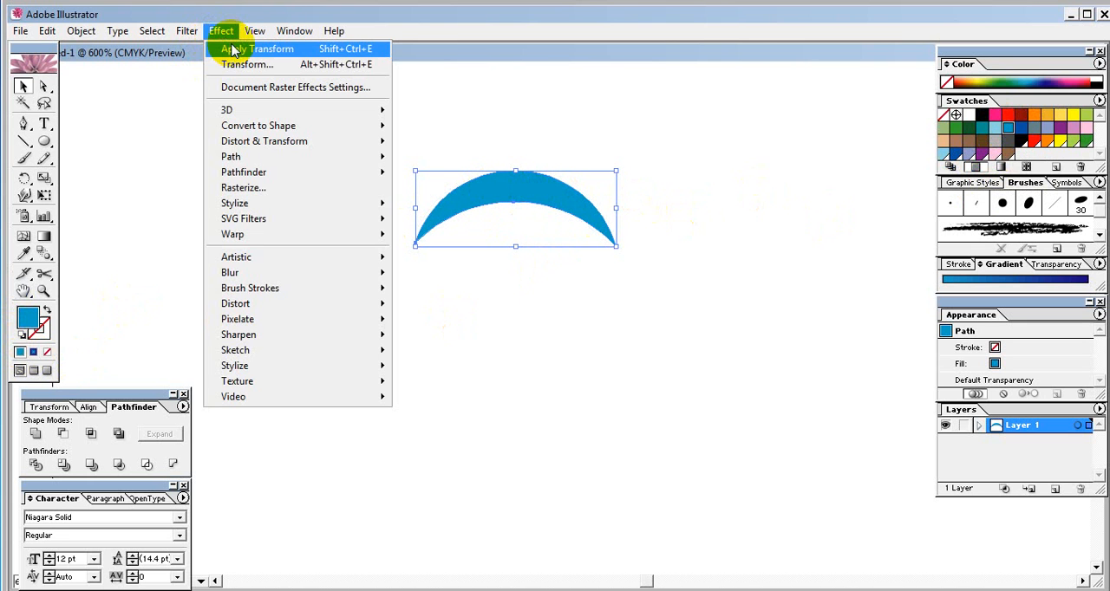
pyautogui.moveTo(265, 146)
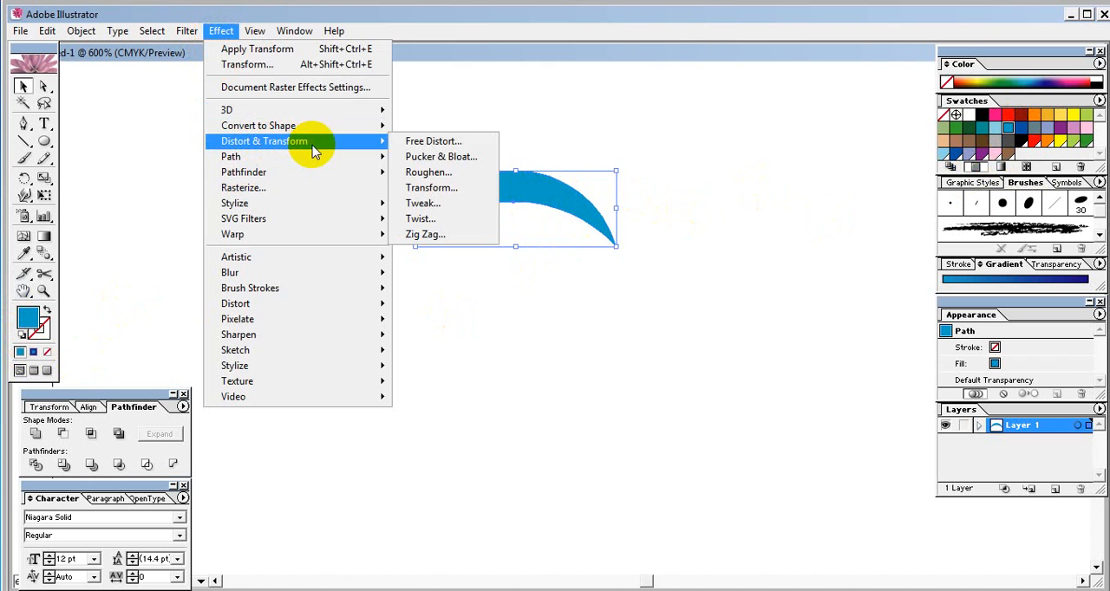
pyautogui.click(425, 188)
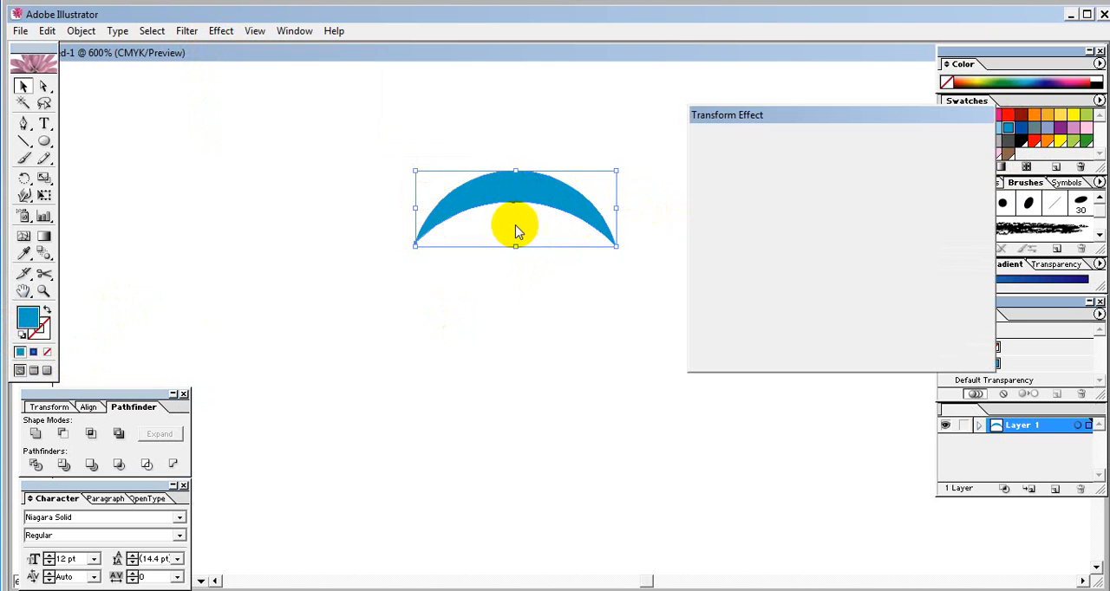
pyautogui.moveTo(810, 116); pyautogui.dragTo(800, 113)
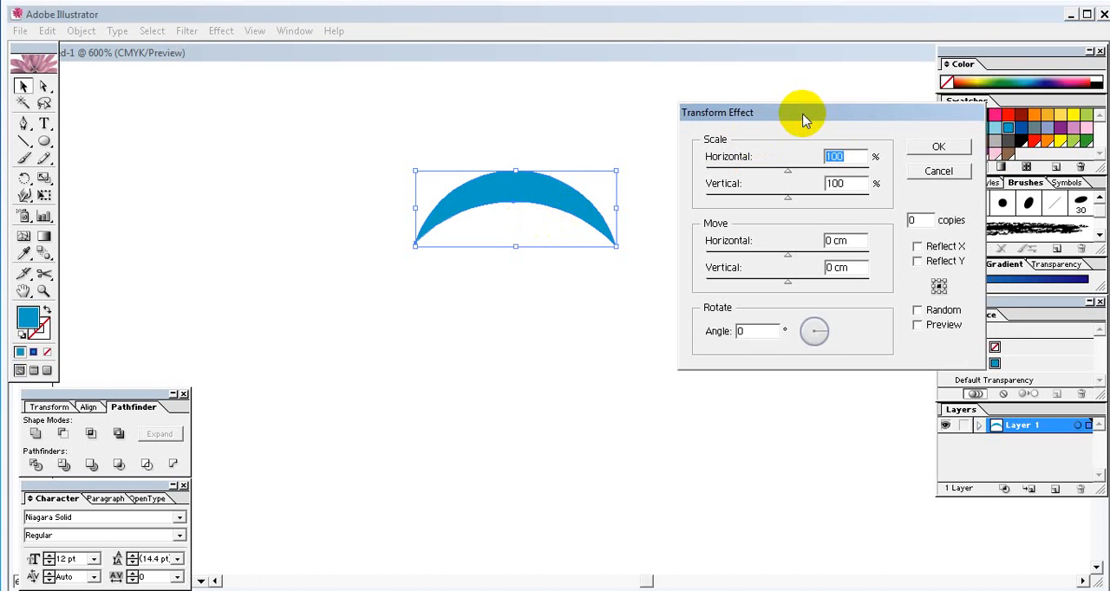
pyautogui.click(918, 328)
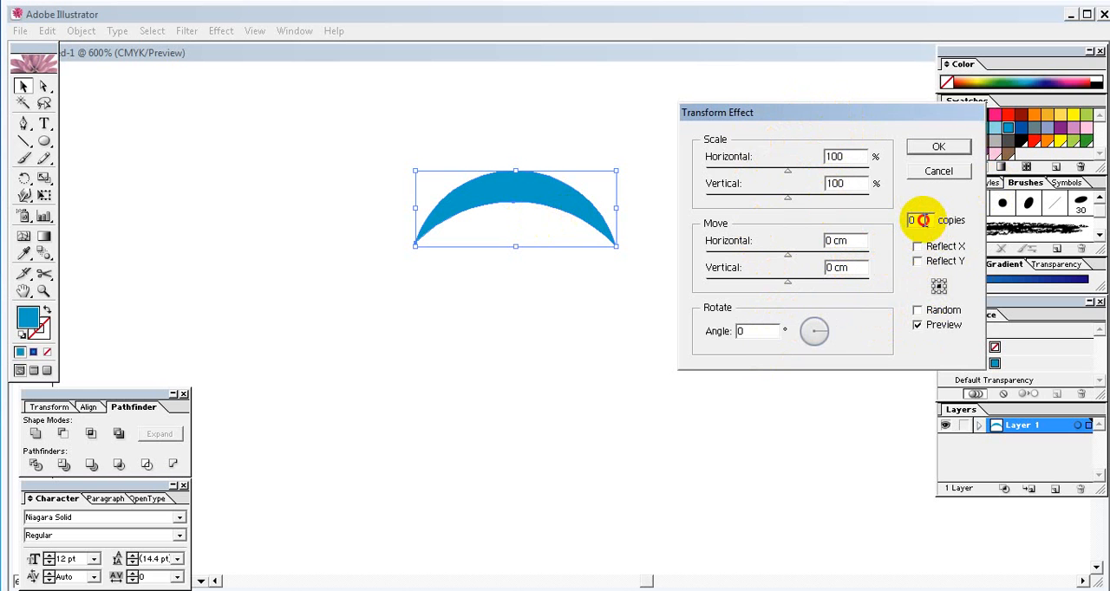
pyautogui.moveTo(923, 220); pyautogui.dragTo(902, 224)
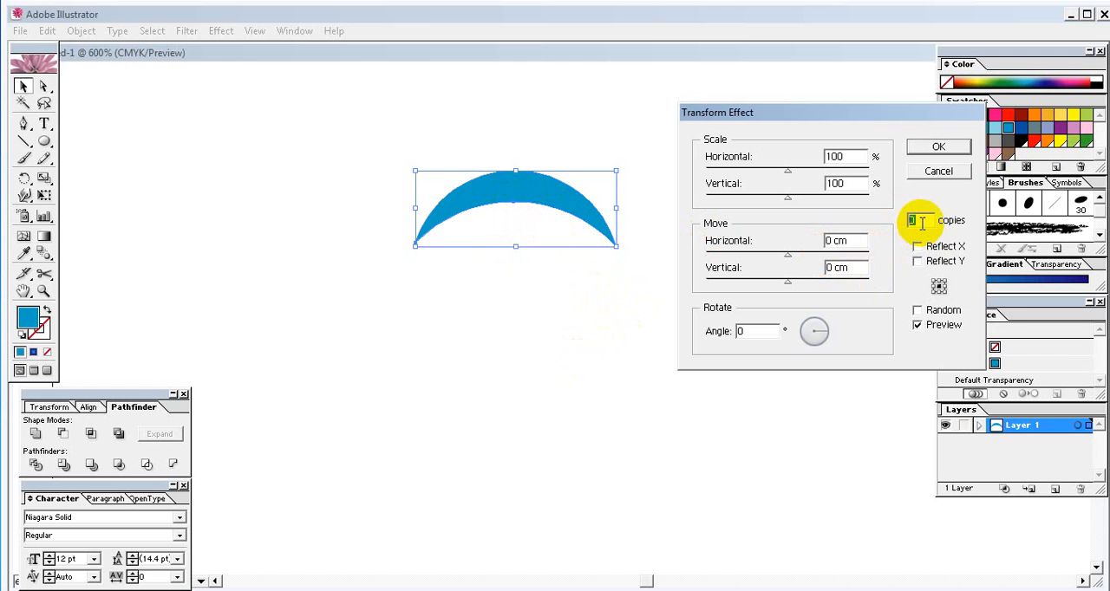
pyautogui.write('8')
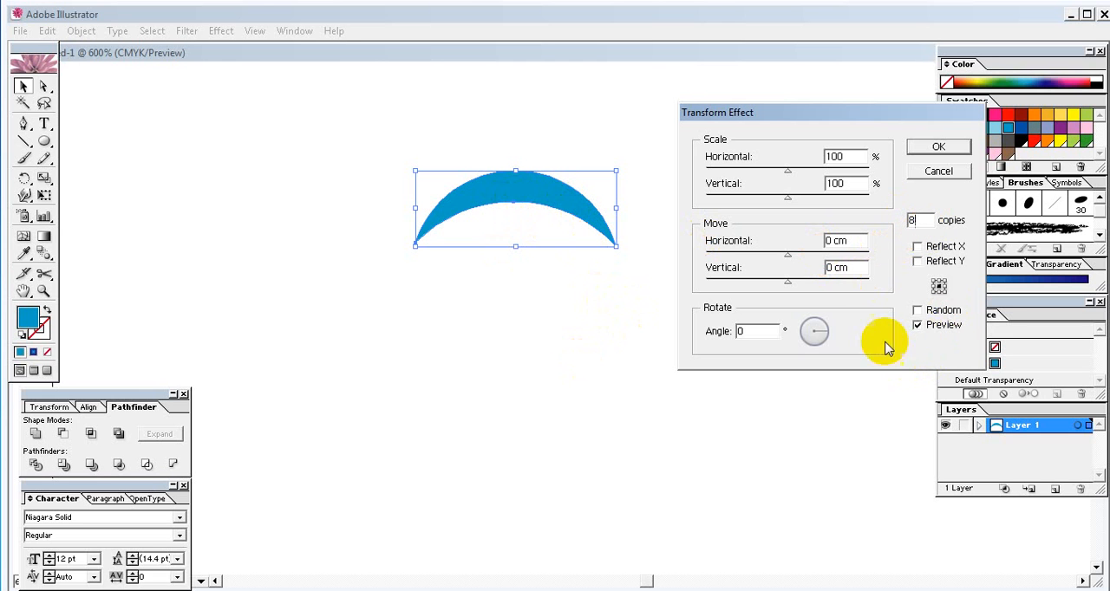
# - Set the effect's vertical scale to 70% and its horizontal move to 0.2117 cm
pyautogui.moveTo(851, 156); pyautogui.dragTo(819, 155)
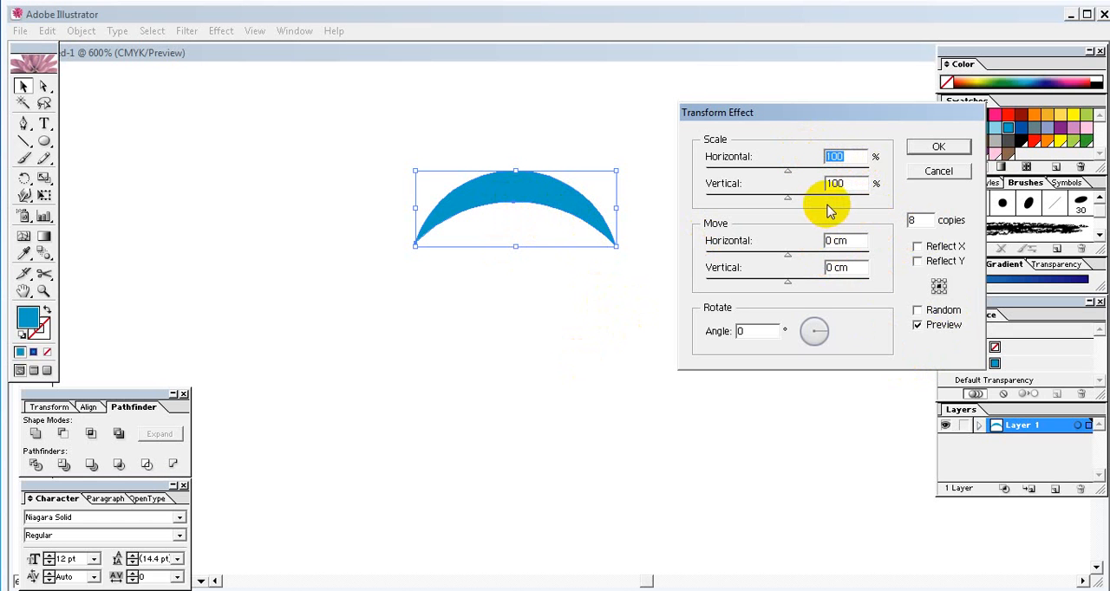
pyautogui.moveTo(845, 184); pyautogui.dragTo(819, 185)
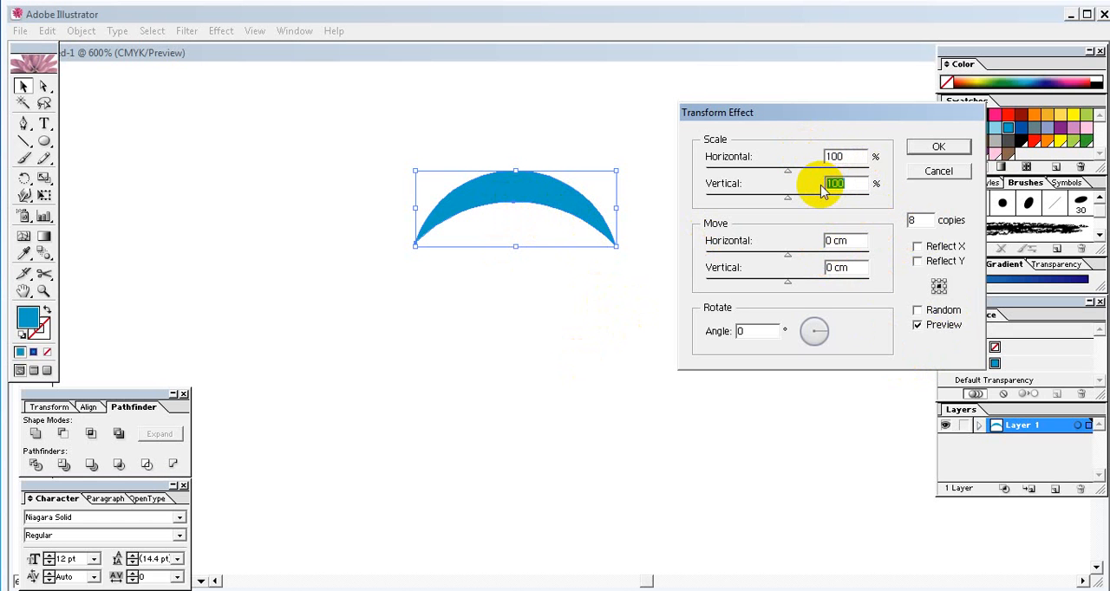
pyautogui.write('70')
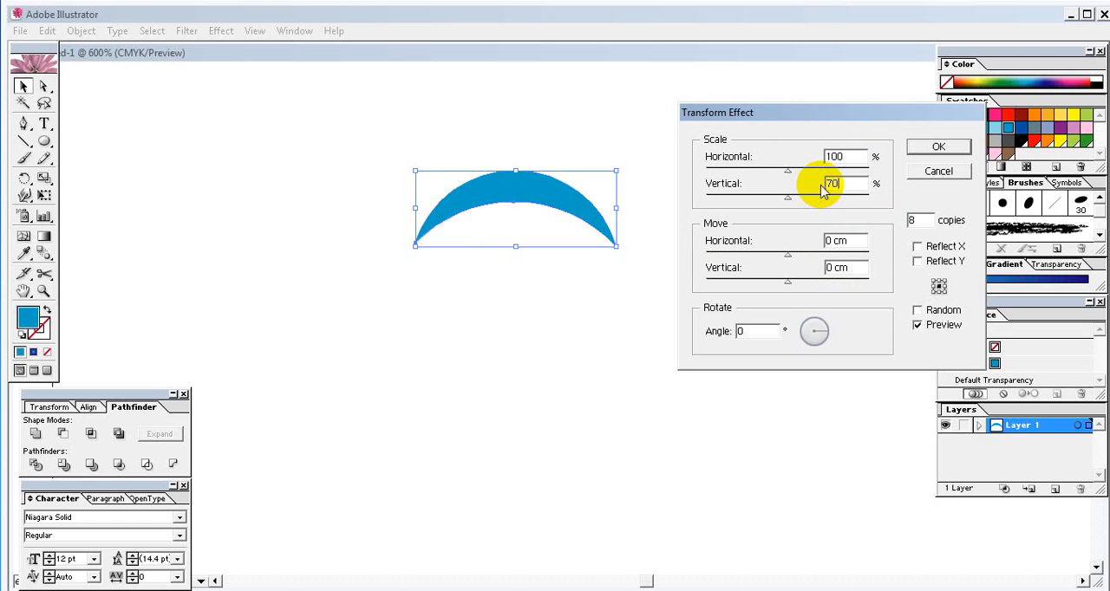
pyautogui.click(882, 223)
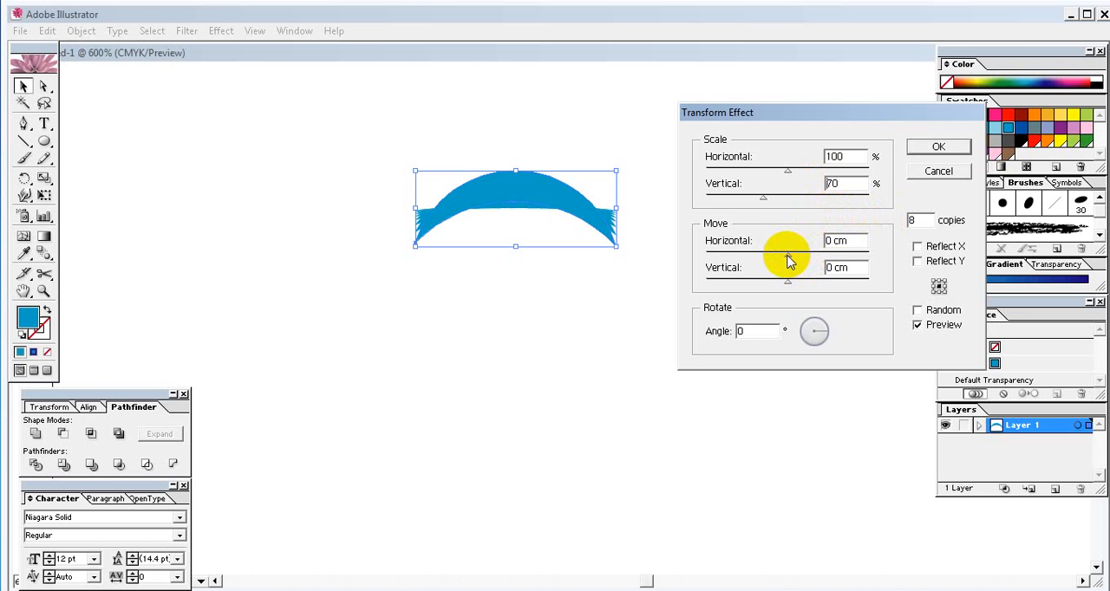
pyautogui.moveTo(789, 262); pyautogui.dragTo(793, 263)
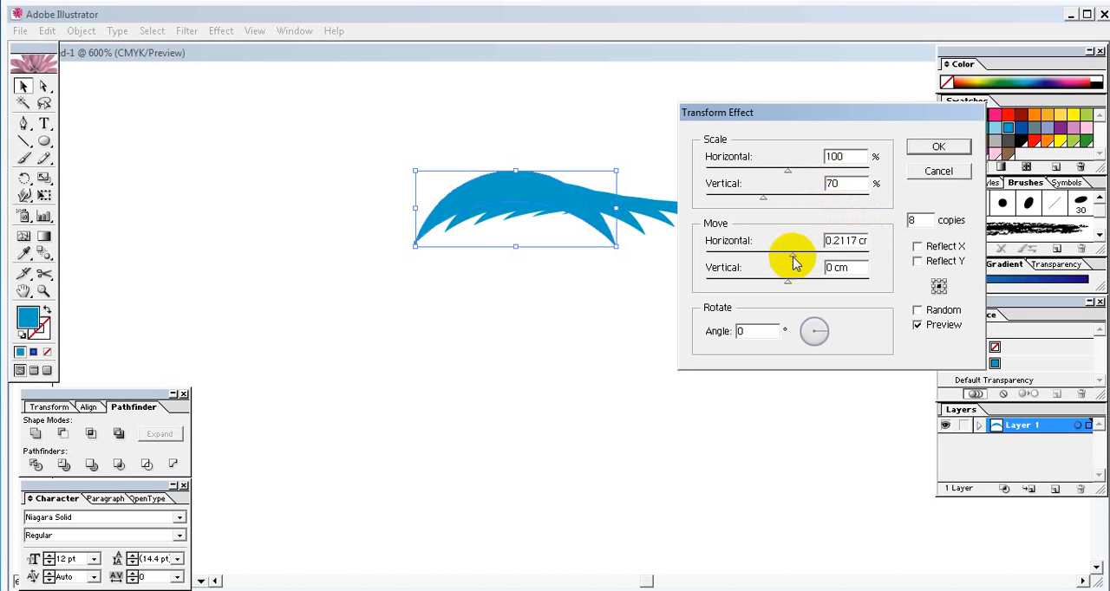
pyautogui.moveTo(793, 263); pyautogui.dragTo(792, 262)
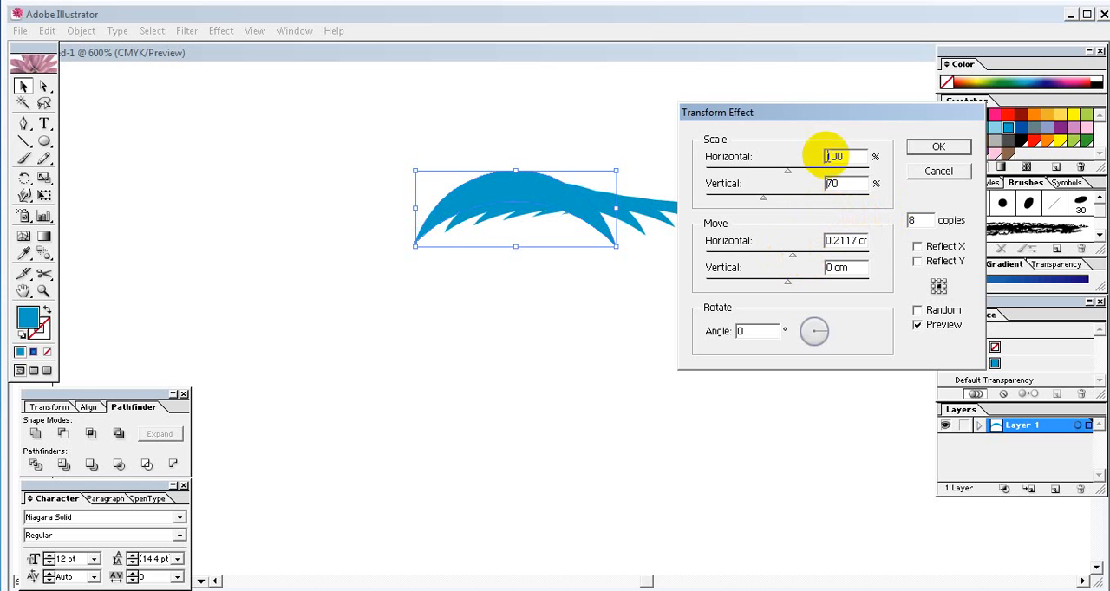
# - Set the Transform effect's rotation angle to 333°, keeping the dialog clear of the artwork
pyautogui.moveTo(816, 119); pyautogui.dragTo(815, 261)
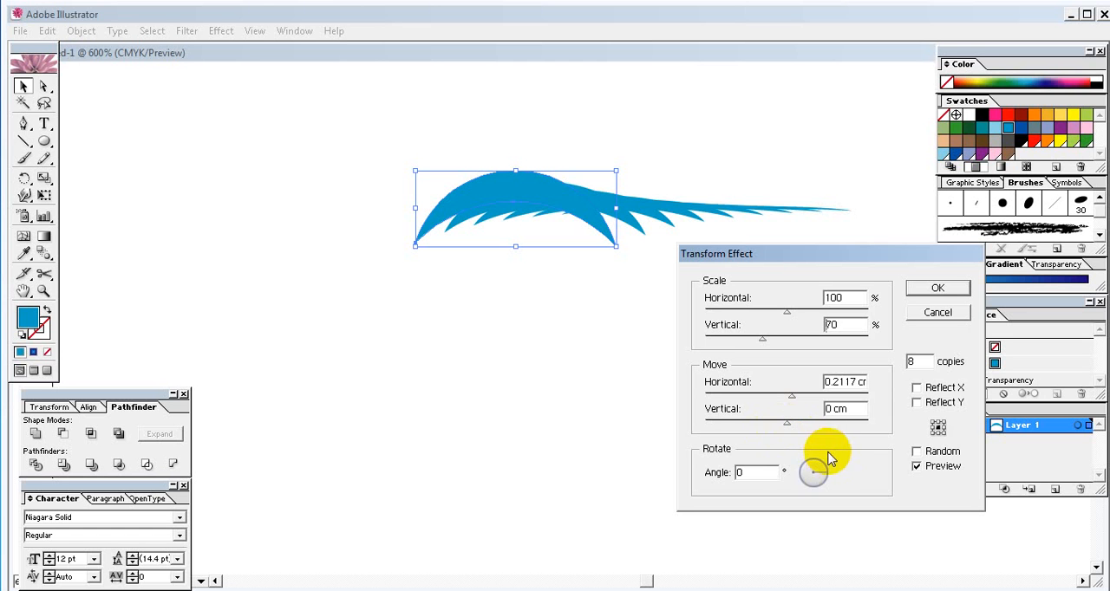
pyautogui.click(756, 473)
pyautogui.moveTo(756, 473); pyautogui.dragTo(730, 479)
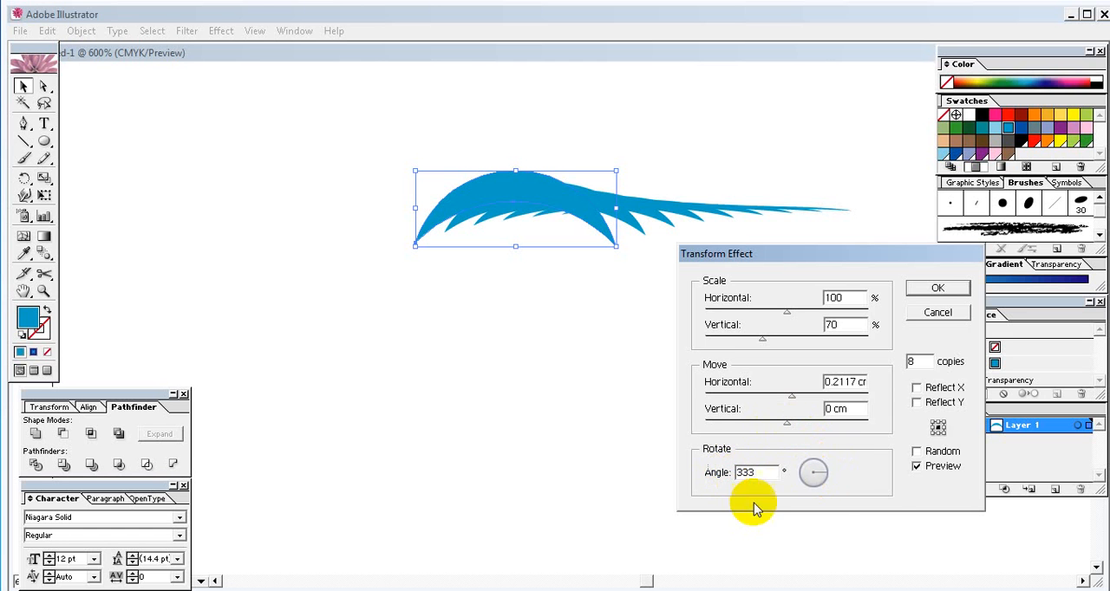
pyautogui.click(883, 465)
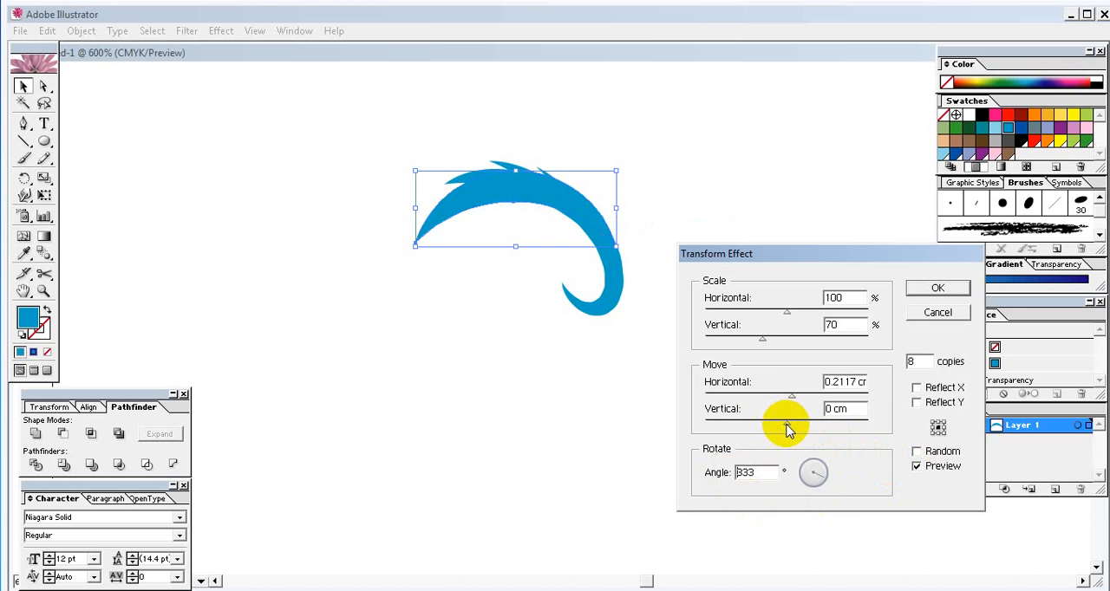
# - Set the effect's vertical move to -0.3175 cm and apply the Transform effect to the crescent
pyautogui.moveTo(786, 431); pyautogui.dragTo(782, 431)
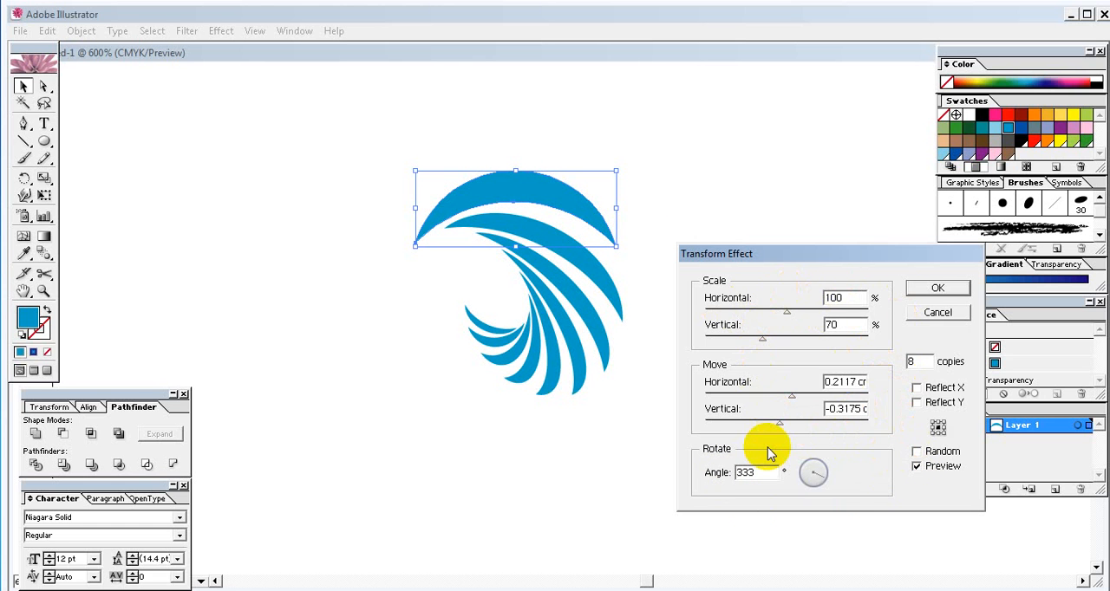
pyautogui.click(937, 290)
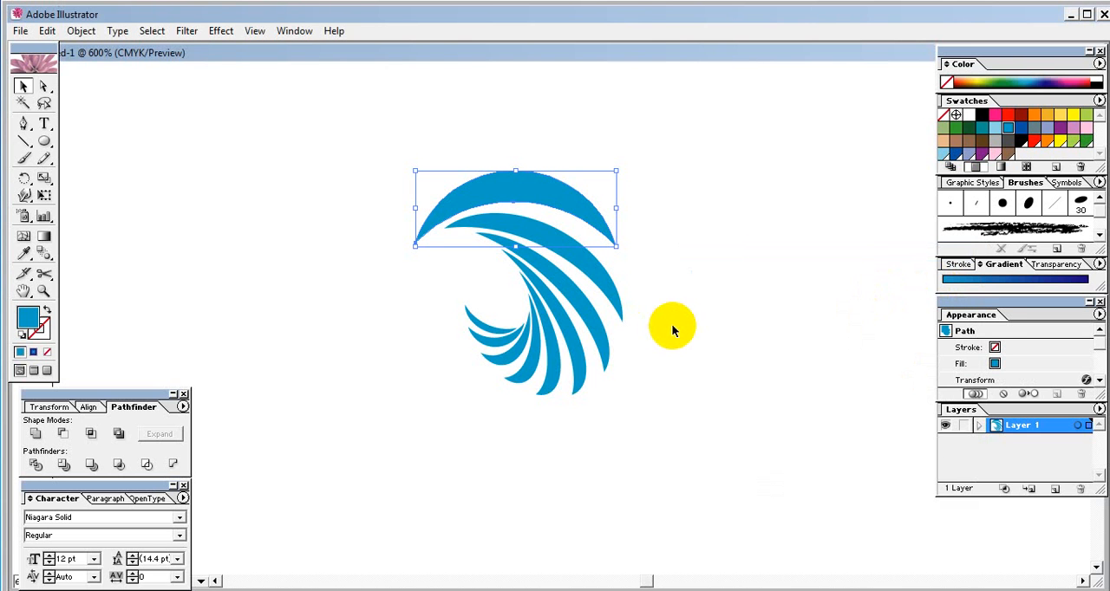
pyautogui.click(534, 246)
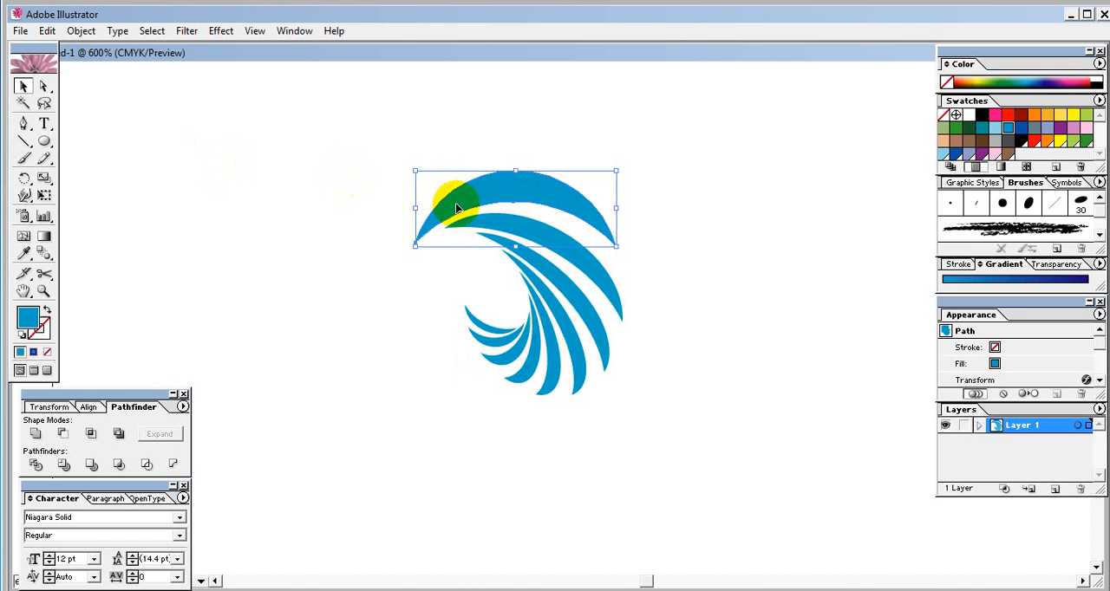
# - Expand the appearance of the crescent's Transform effect and move the resulting group up and to the left on the artboard
pyautogui.click(80, 30)
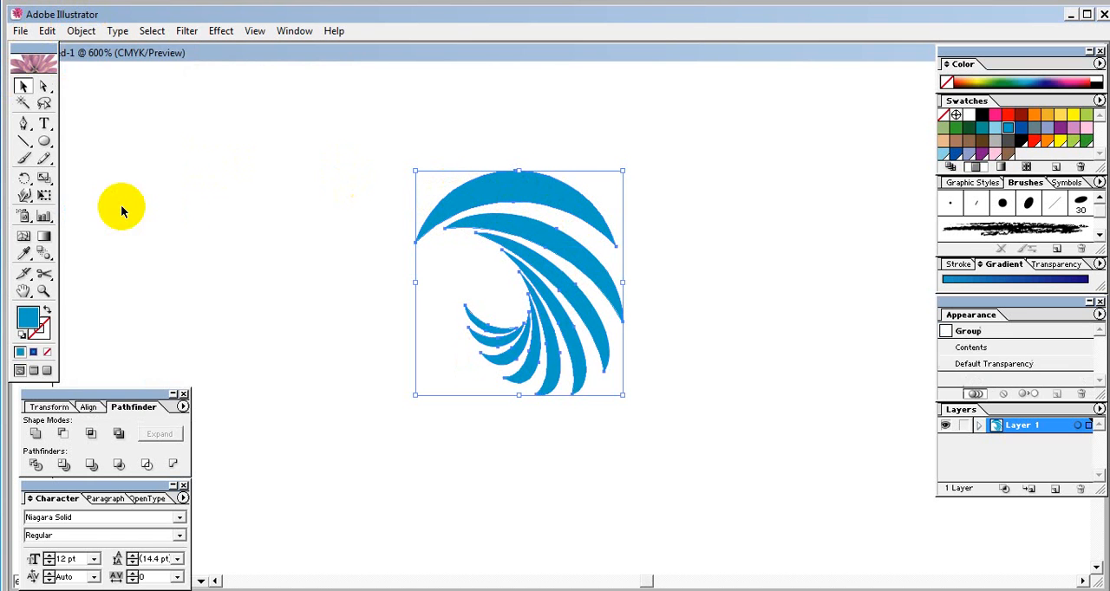
pyautogui.click(122, 203)
pyautogui.click(501, 205)
pyautogui.moveTo(502, 192); pyautogui.dragTo(428, 179)
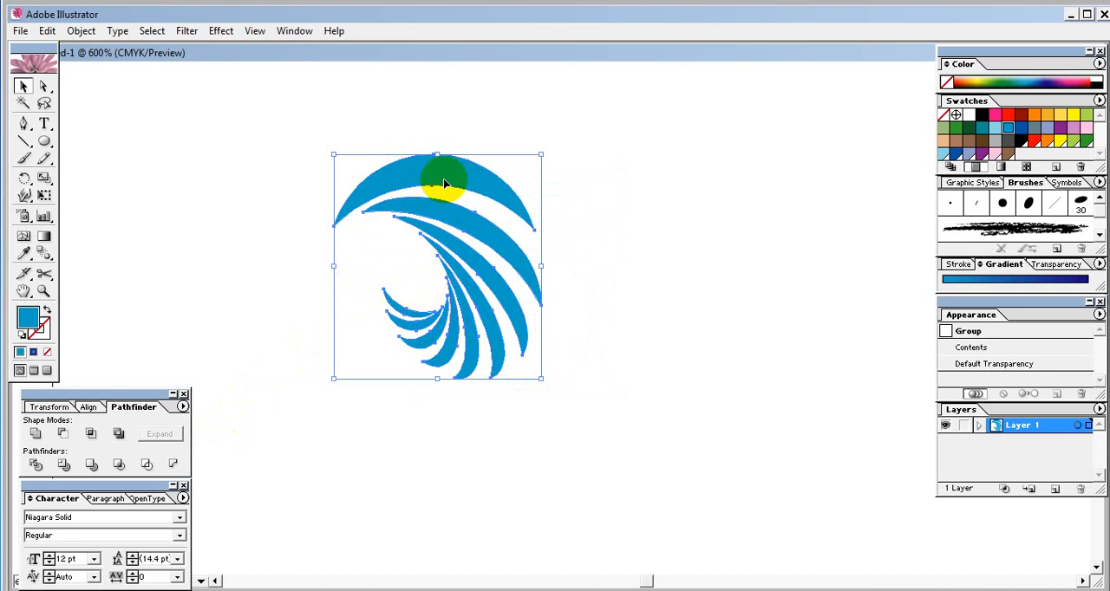
pyautogui.moveTo(414, 188); pyautogui.dragTo(435, 202)
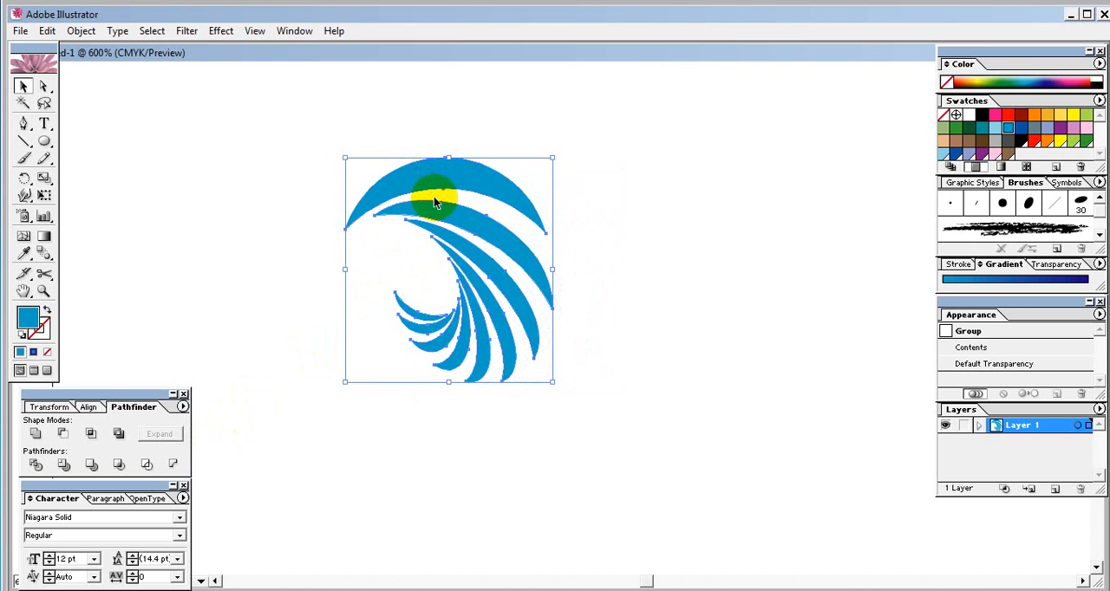
pyautogui.click(473, 137)
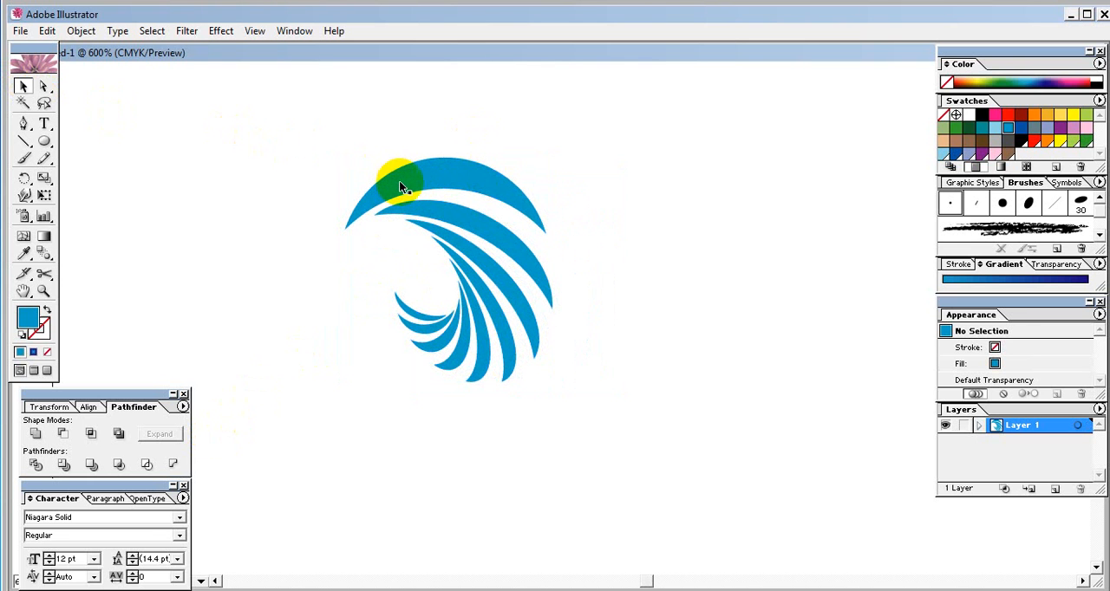
# - Ungroup the expanded crescents and deselect them
pyautogui.click(434, 183)
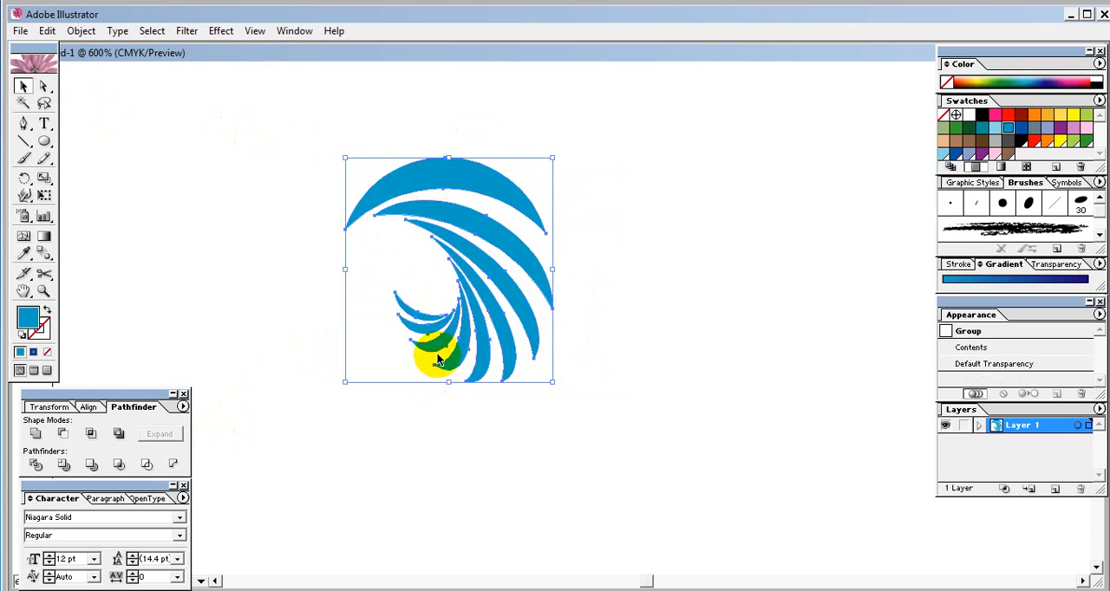
pyautogui.click(313, 218)
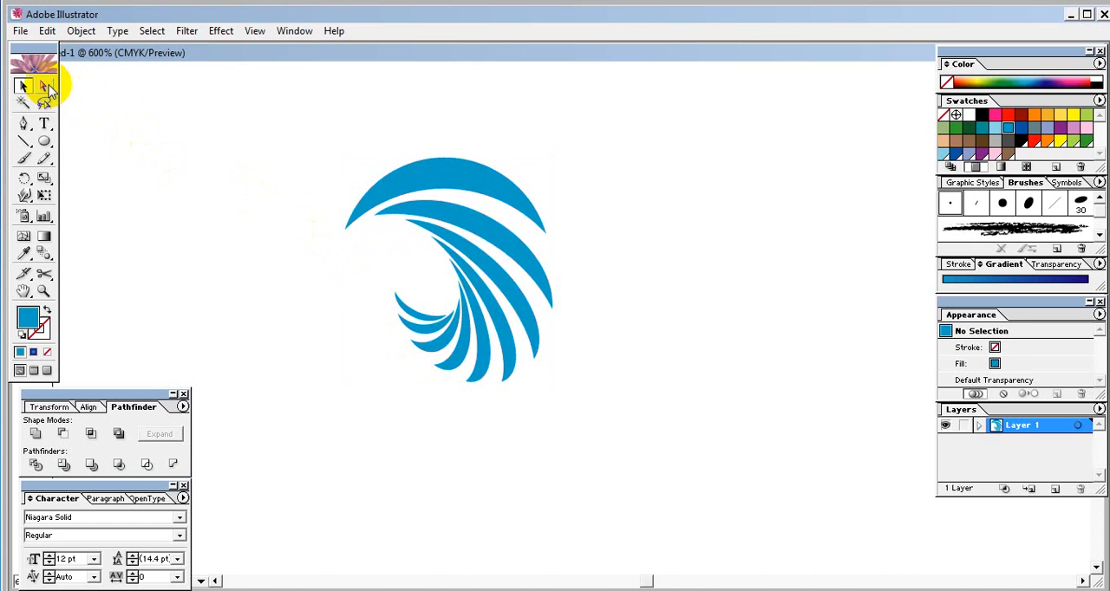
pyautogui.click(407, 179)
pyautogui.rightClick(408, 179)
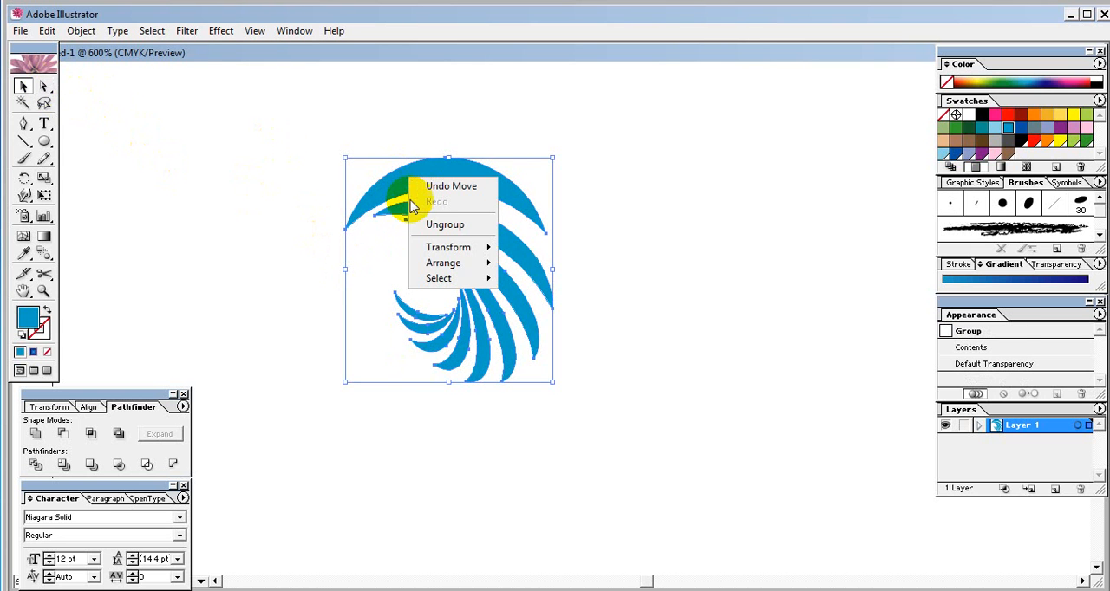
pyautogui.click(446, 228)
pyautogui.click(602, 250)
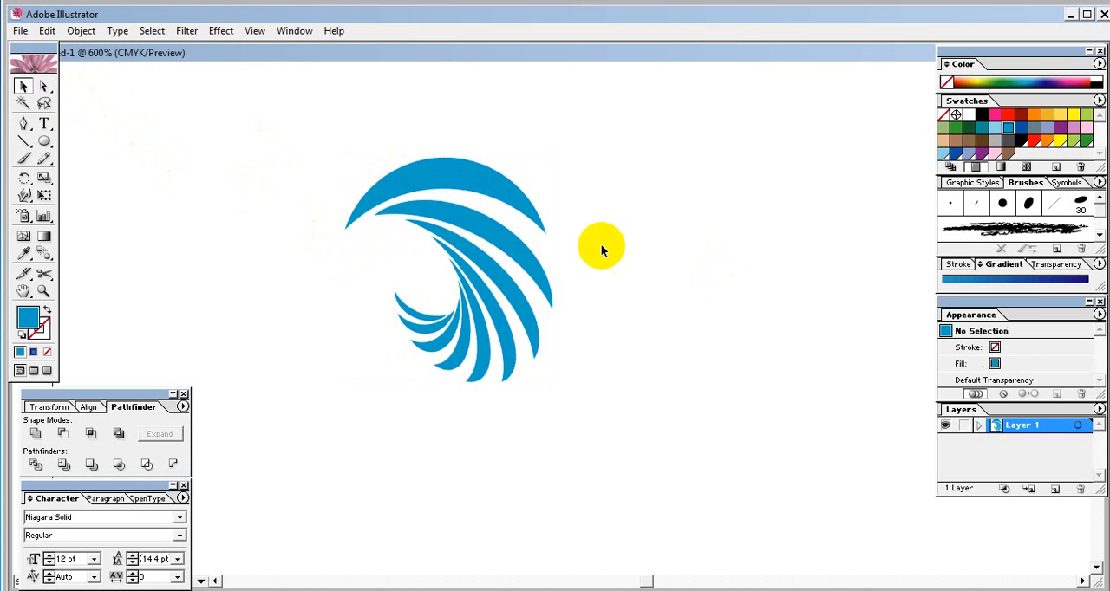
# - Check that the crescents select individually, and delete the original largest crescent at the top of the swirl
pyautogui.click(449, 178)
pyautogui.click(511, 253)
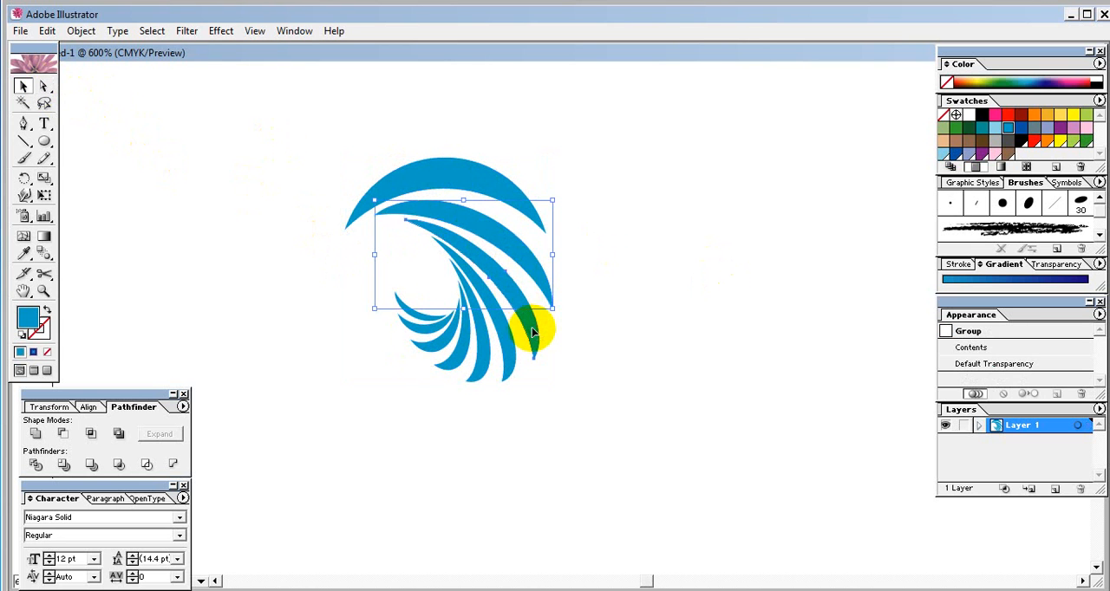
pyautogui.click(488, 382)
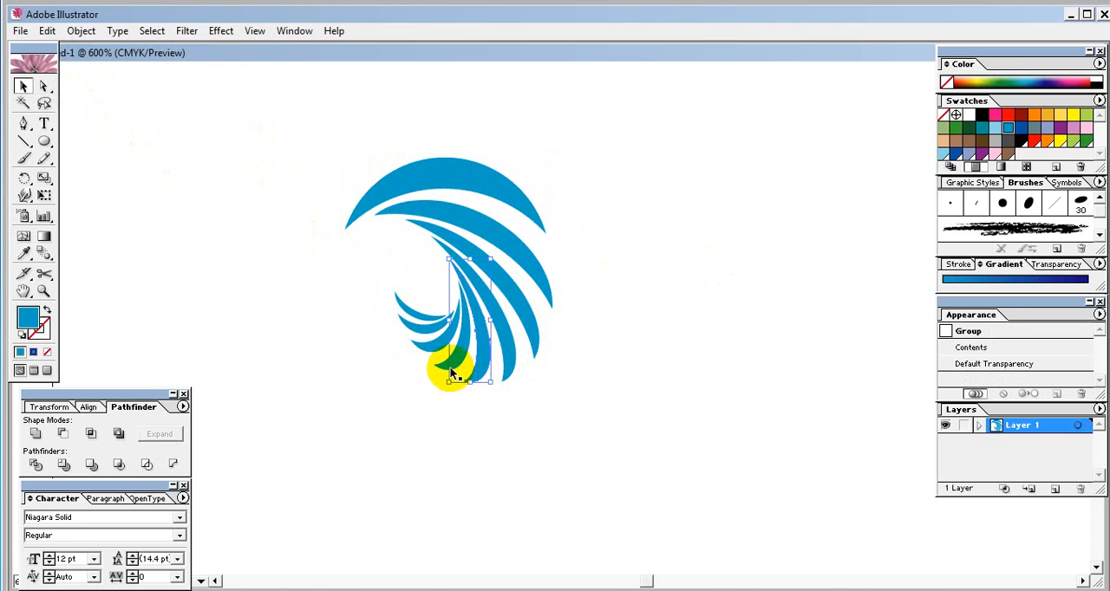
pyautogui.click(448, 361)
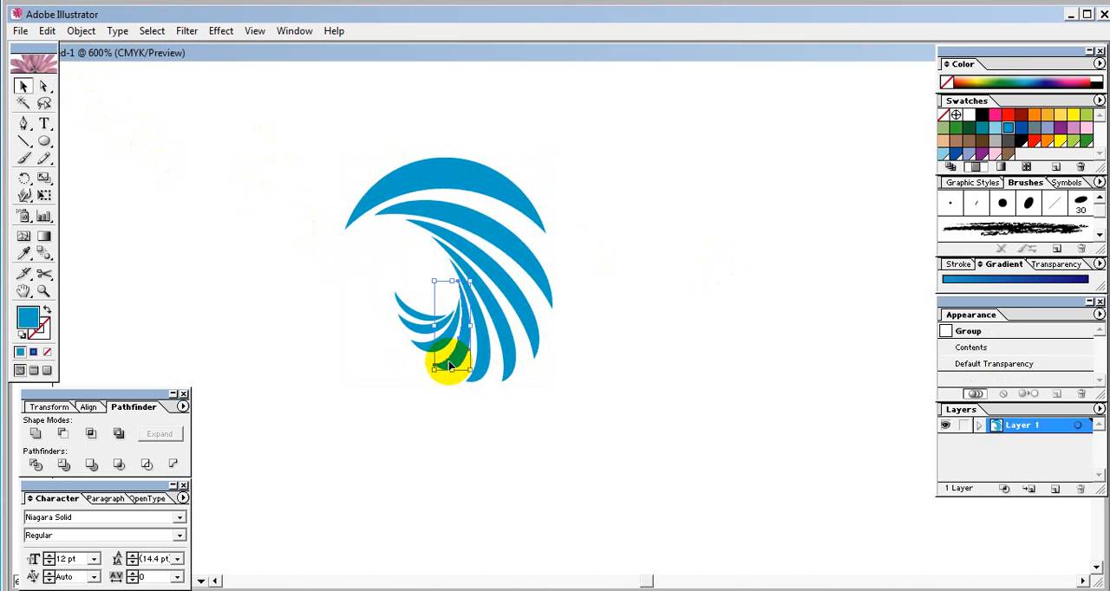
pyautogui.click(435, 174)
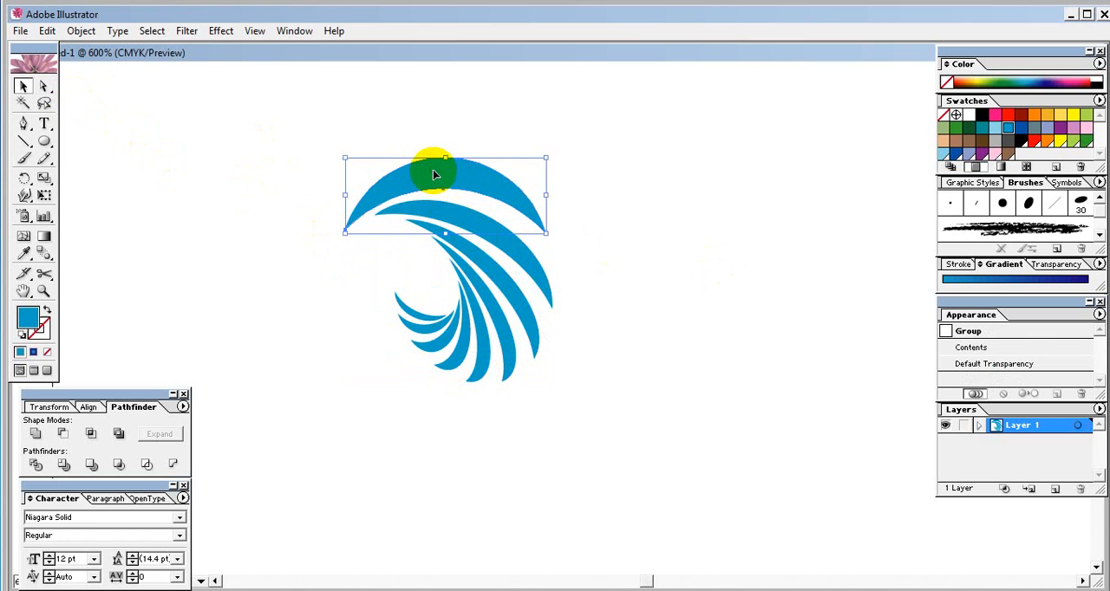
pyautogui.press('Delete')
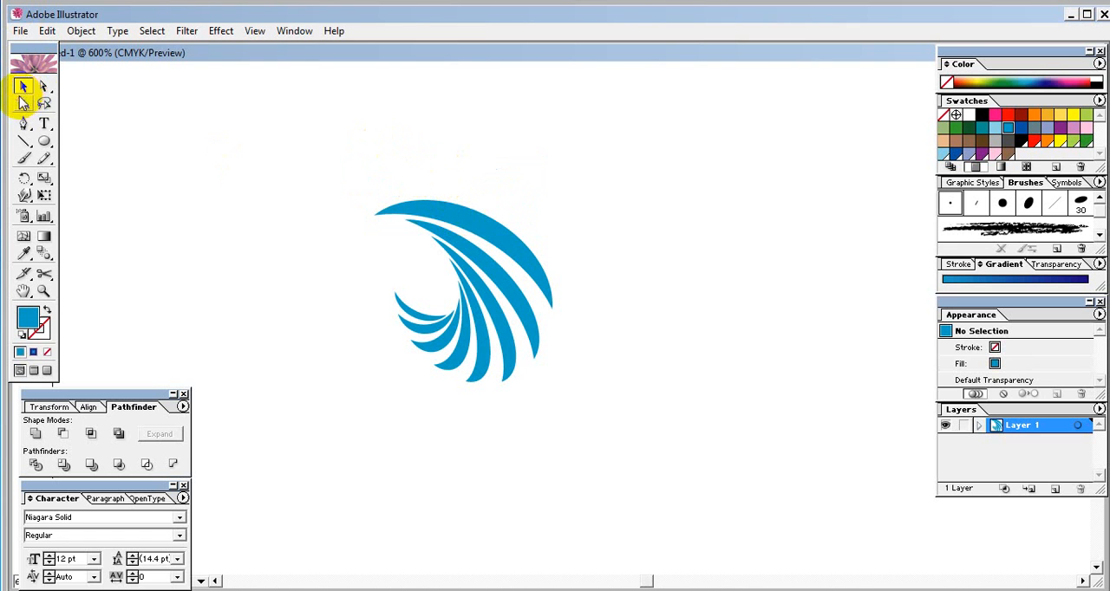
# - Fill the smallest crescent with the light cyan colour 52E7FF
pyautogui.click(43, 292)
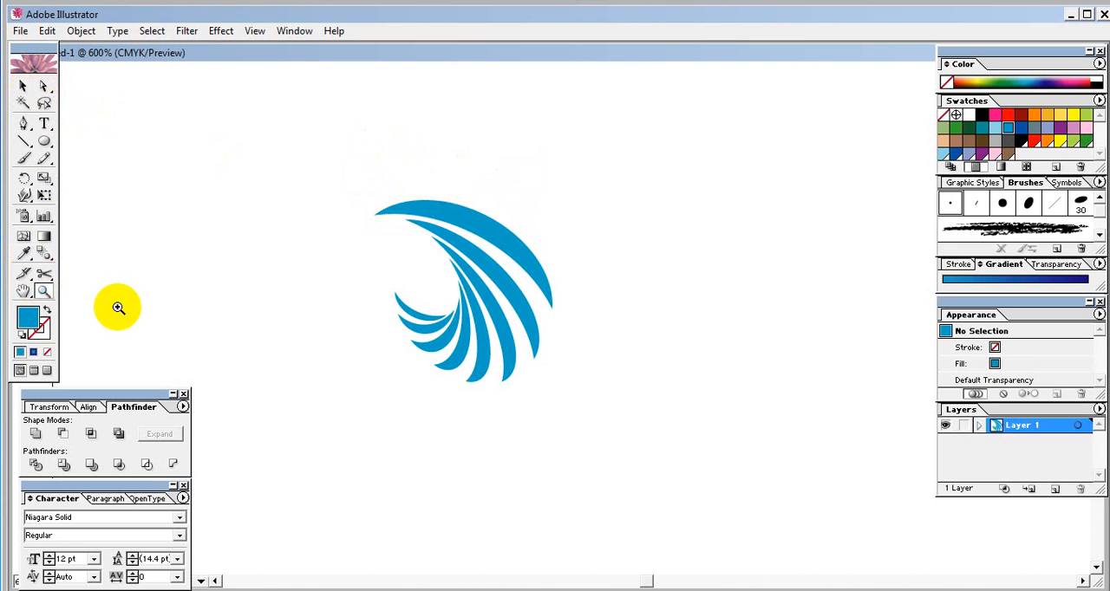
pyautogui.click(602, 297)
pyautogui.click(459, 337)
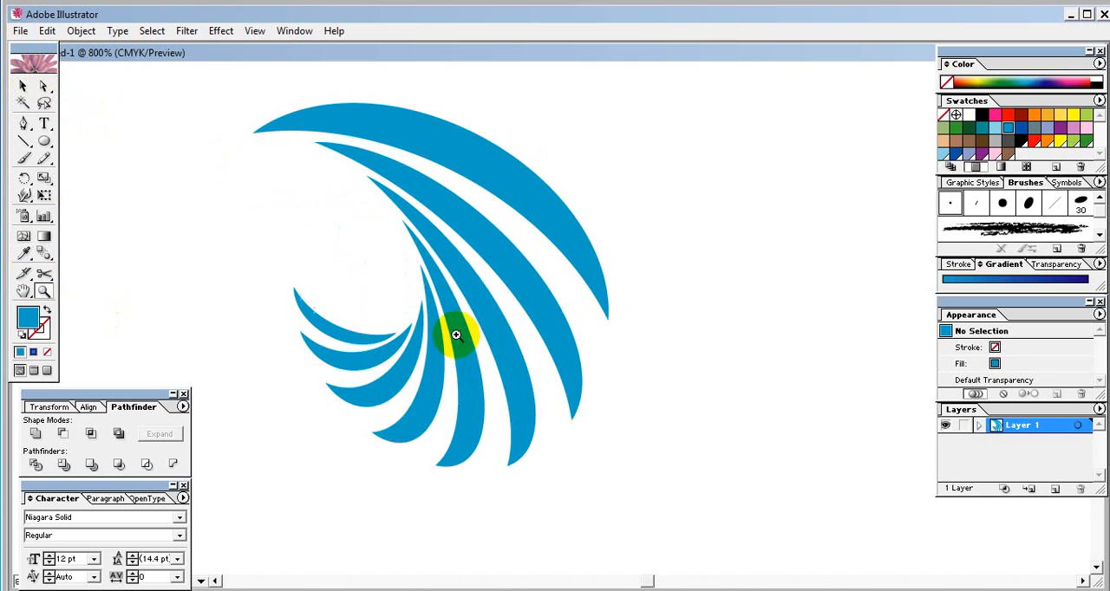
pyautogui.click(22, 86)
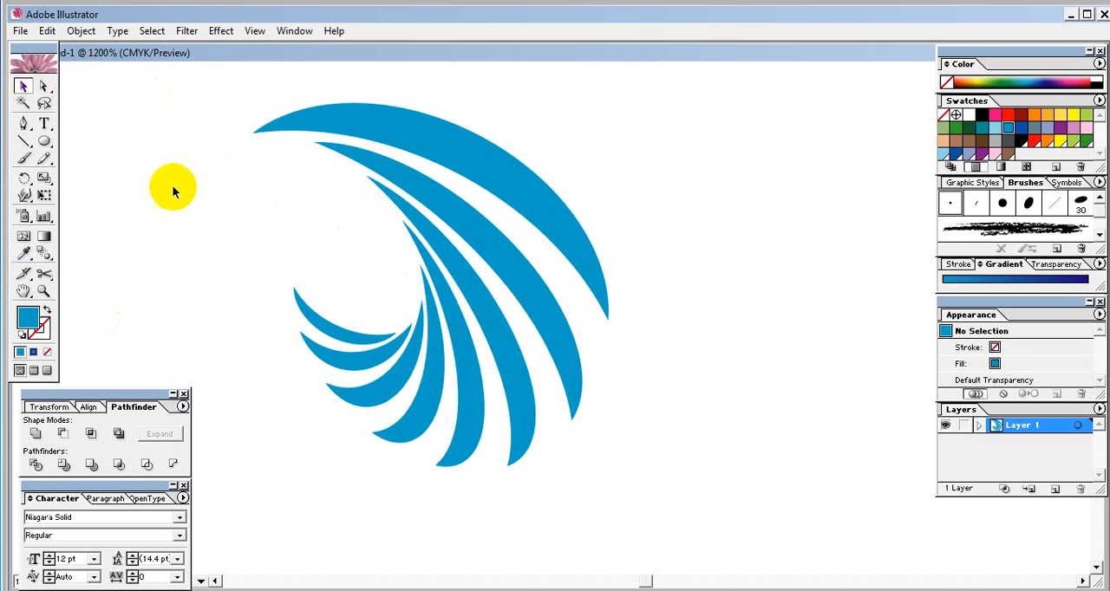
pyautogui.click(323, 337)
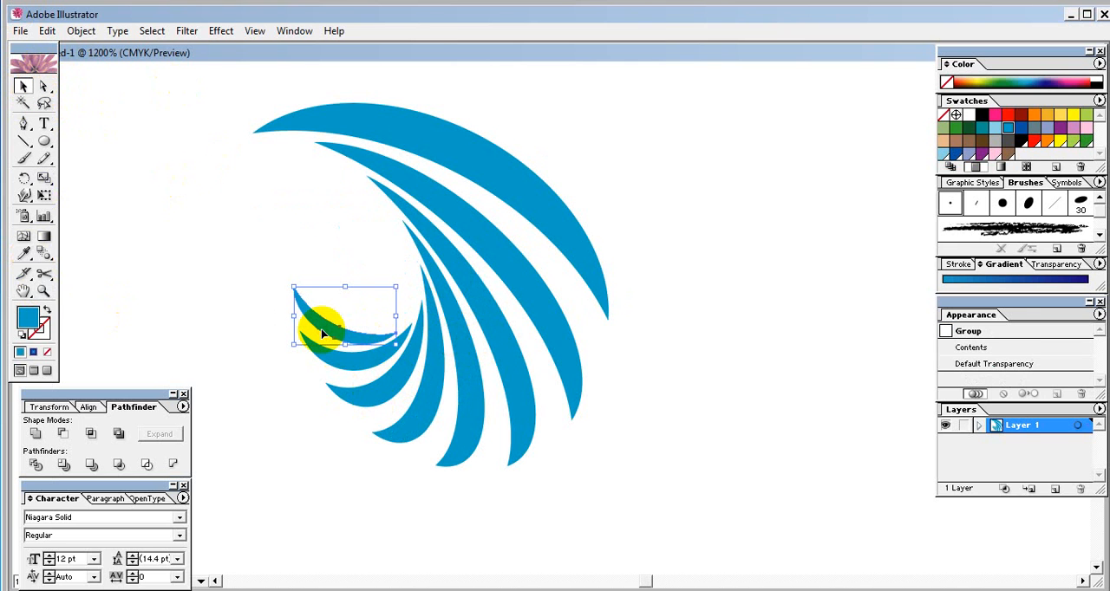
pyautogui.doubleClick(34, 323)
pyautogui.moveTo(575, 176); pyautogui.dragTo(783, 129)
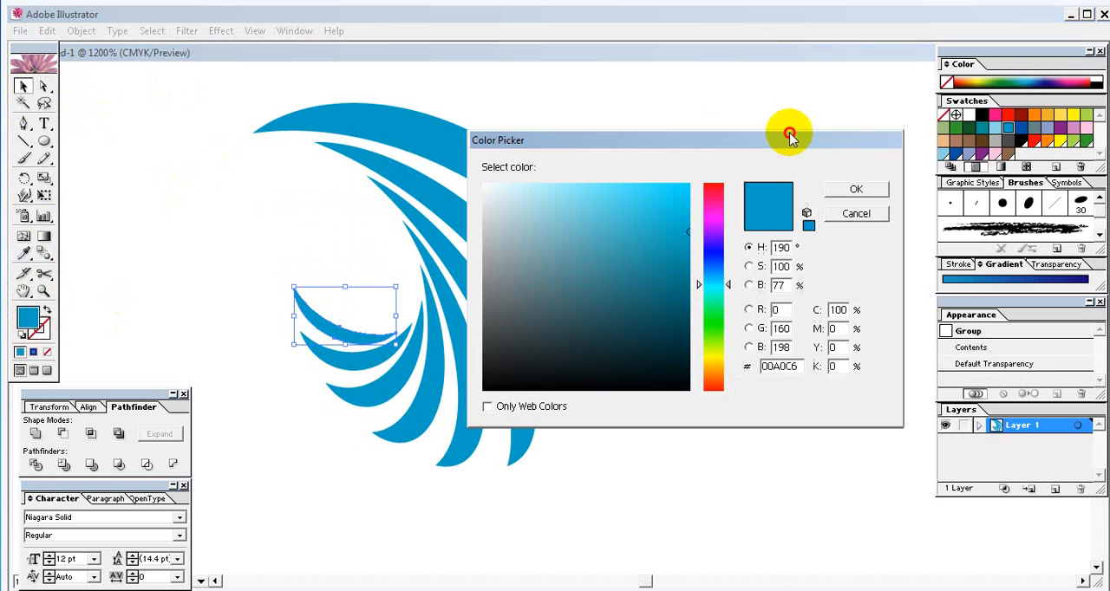
pyautogui.moveTo(706, 179); pyautogui.dragTo(701, 163)
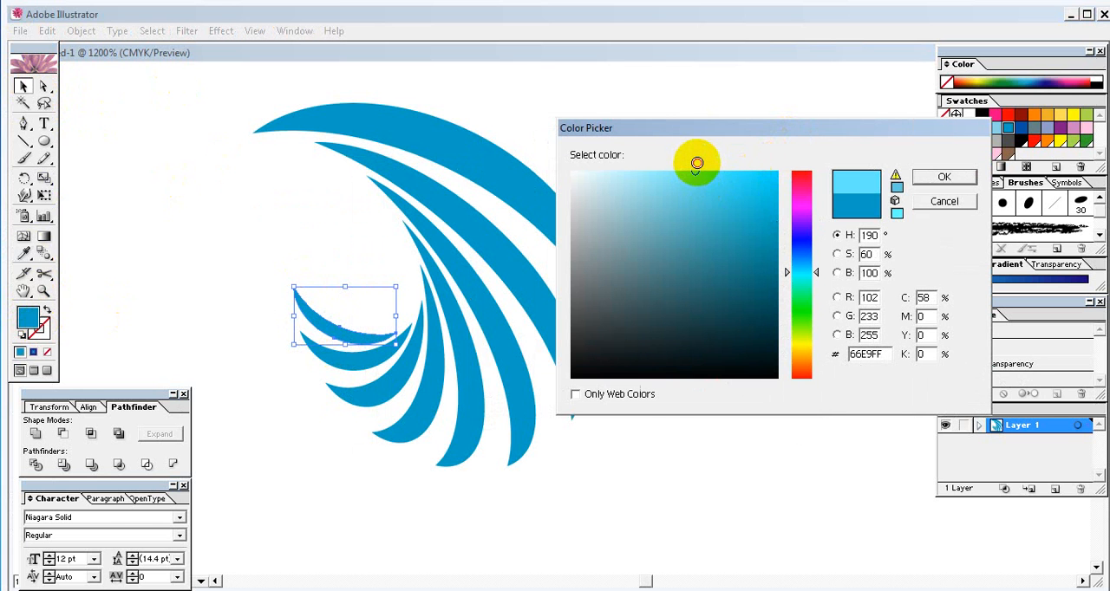
pyautogui.click(935, 179)
# - Fill the second-smallest crescent with the colour 30C0D8
pyautogui.click(324, 355)
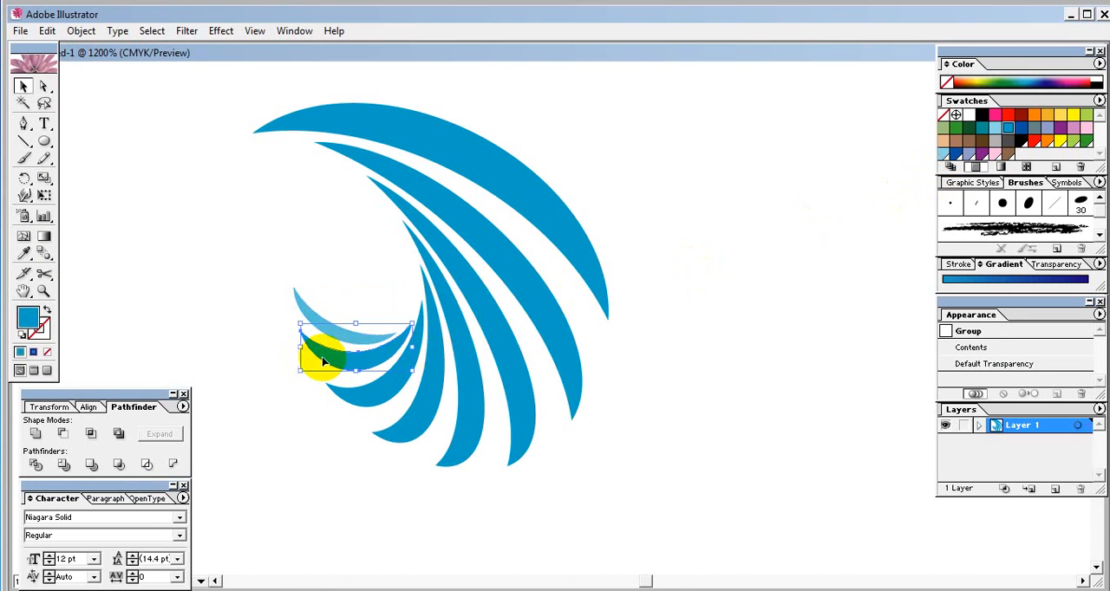
pyautogui.doubleClick(29, 318)
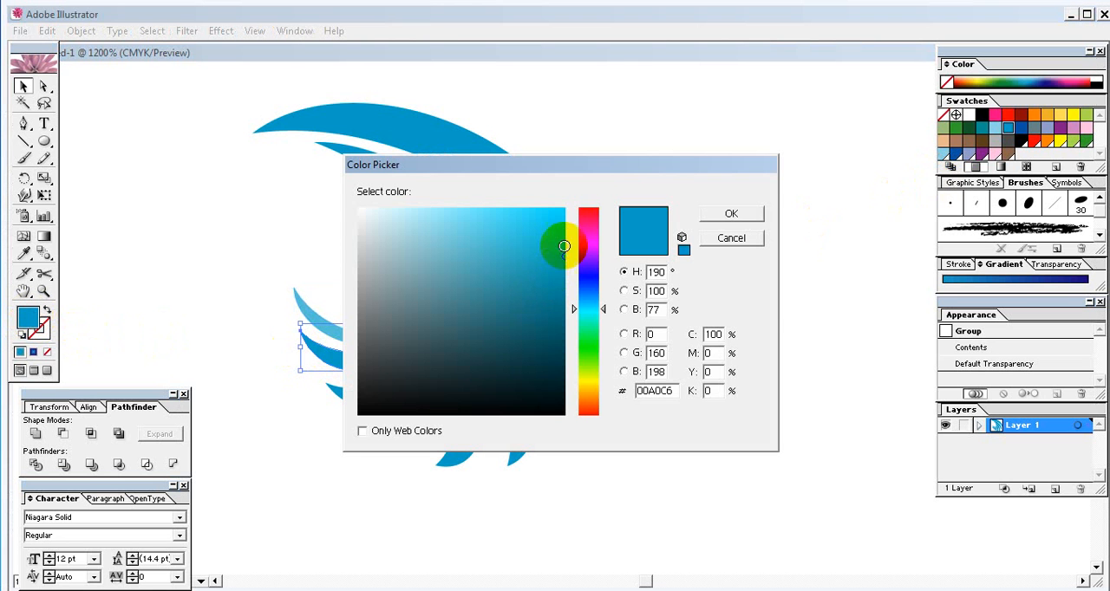
pyautogui.moveTo(526, 233); pyautogui.dragTo(518, 240)
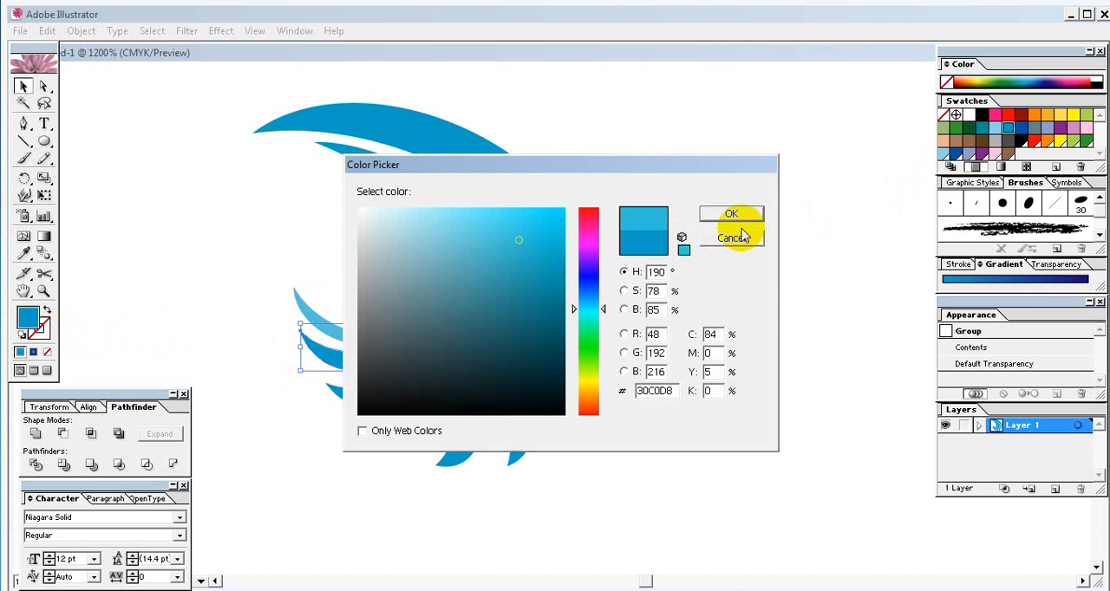
pyautogui.click(733, 217)
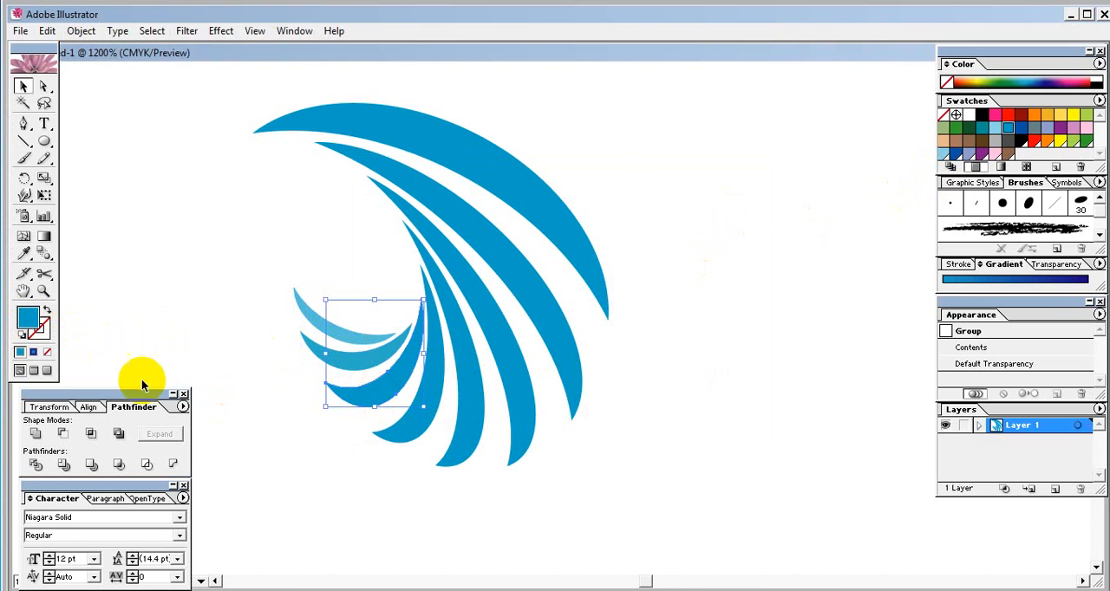
# - Fill the third-smallest crescent with the slightly darker blue 29ACC1
pyautogui.doubleClick(29, 318)
pyautogui.moveTo(454, 278); pyautogui.dragTo(530, 258)
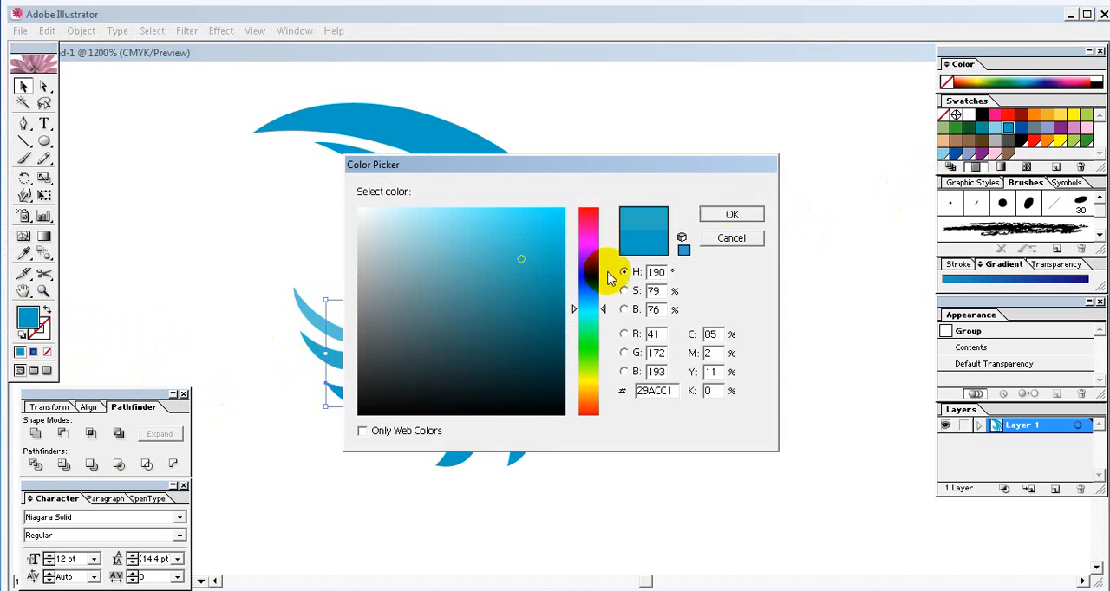
pyautogui.press('Return')
# - Fill the fourth-smallest crescent with a slightly darker teal blue than the third
pyautogui.click(426, 432)
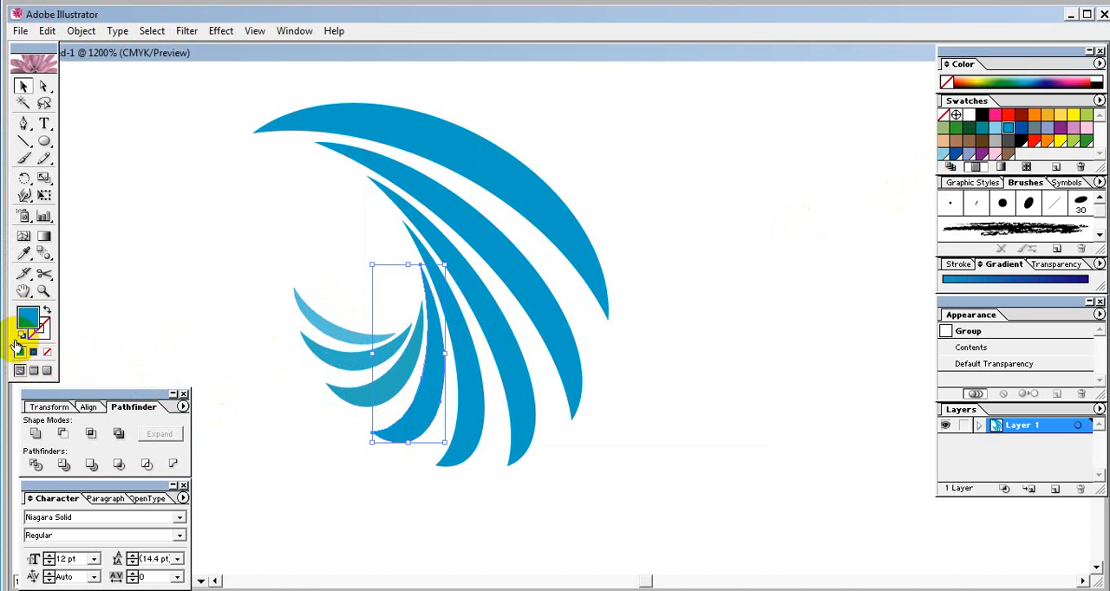
pyautogui.doubleClick(28, 318)
pyautogui.moveTo(513, 248)
pyautogui.mouseDown()
pyautogui.moveTo(538, 279)
pyautogui.moveTo(549, 267)
pyautogui.mouseUp()
pyautogui.click(720, 214)
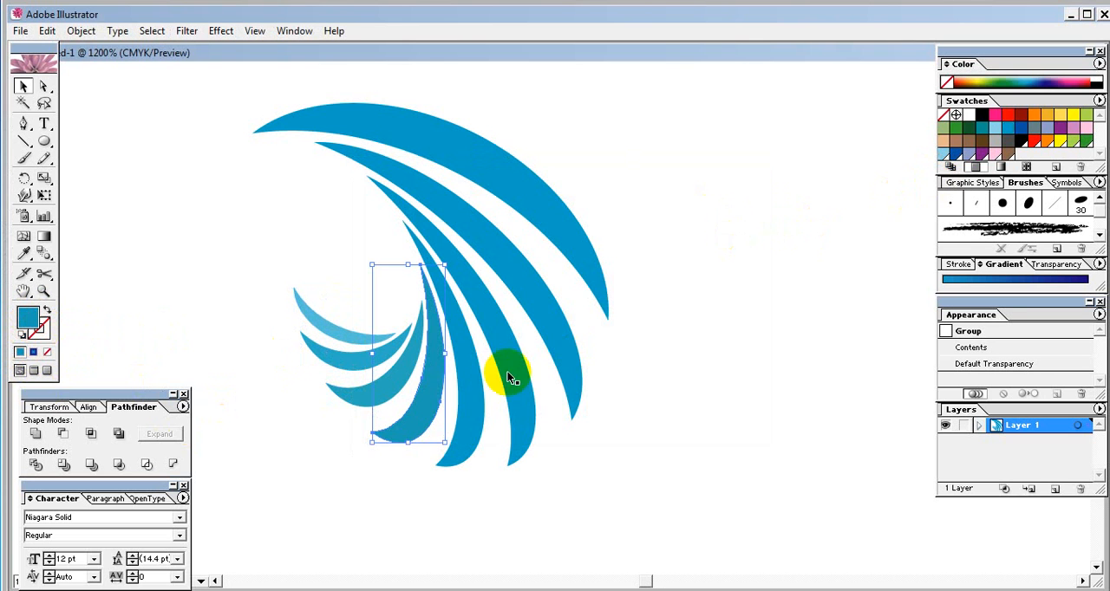
# - Fill the fourth-largest crescent with the dark teal colour 047689
pyautogui.click(466, 403)
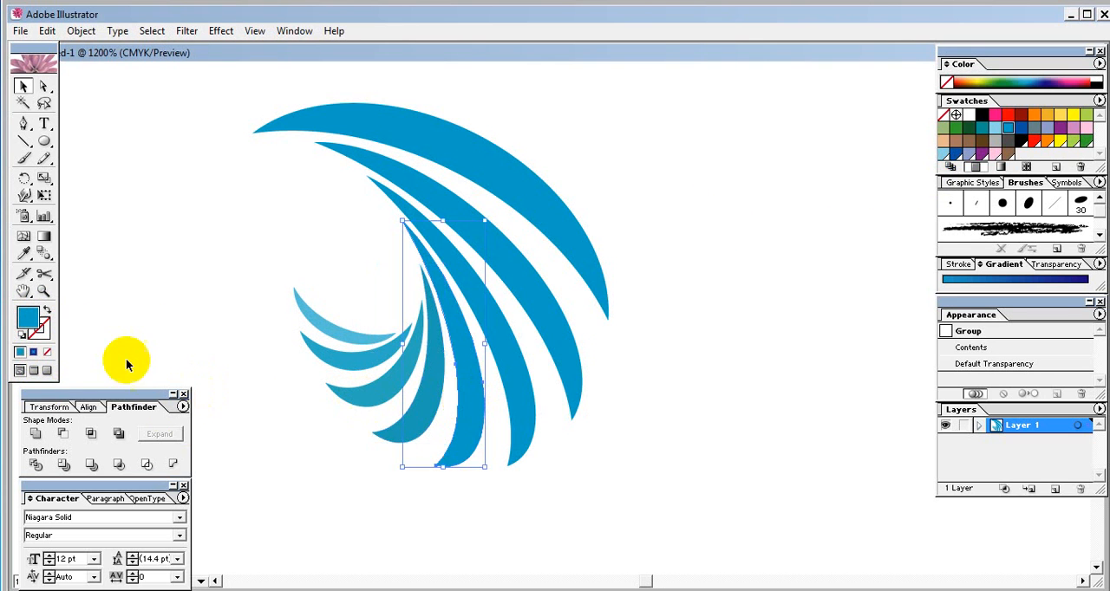
pyautogui.doubleClick(26, 317)
pyautogui.click(548, 297)
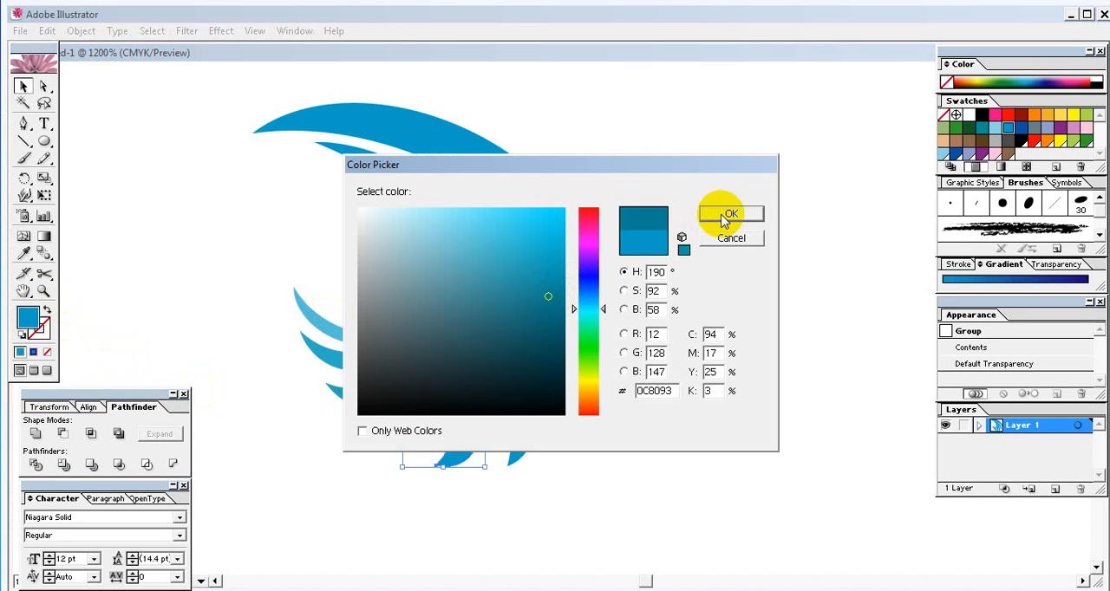
pyautogui.click(562, 302)
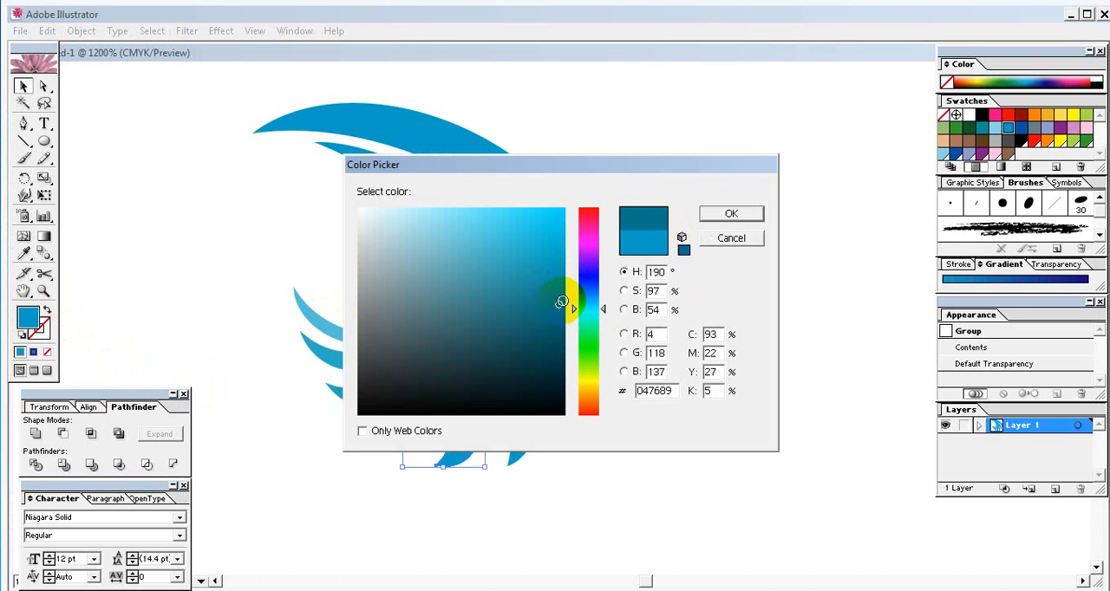
pyautogui.click(725, 215)
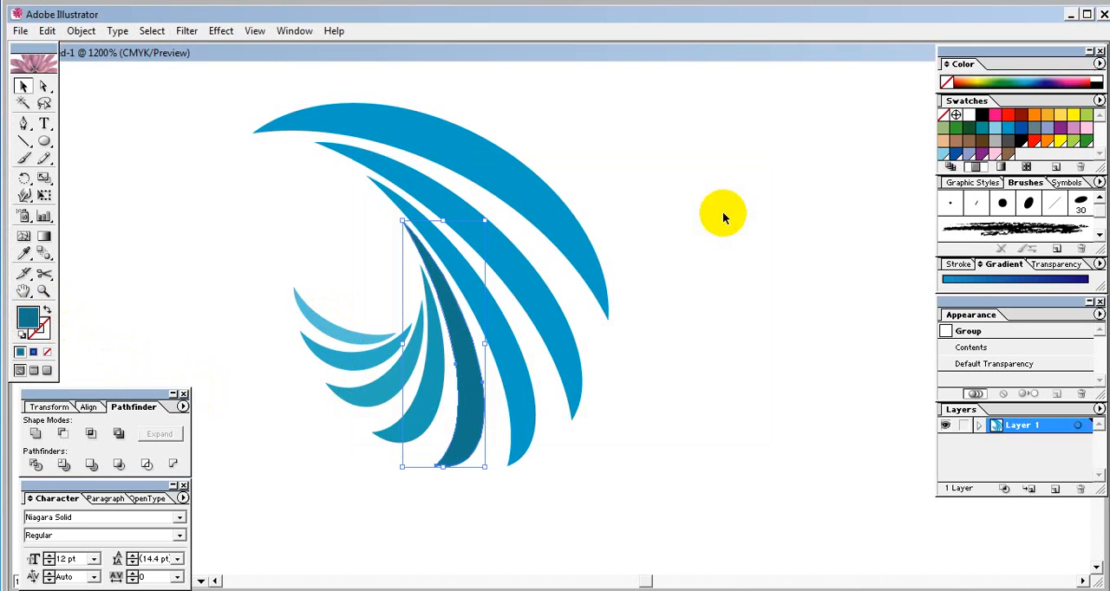
# - Fill the third-largest crescent with a dark teal of about 05747F
pyautogui.keyDown('shift'); pyautogui.click(531, 375); pyautogui.keyUp('shift')
pyautogui.doubleClick(26, 317)
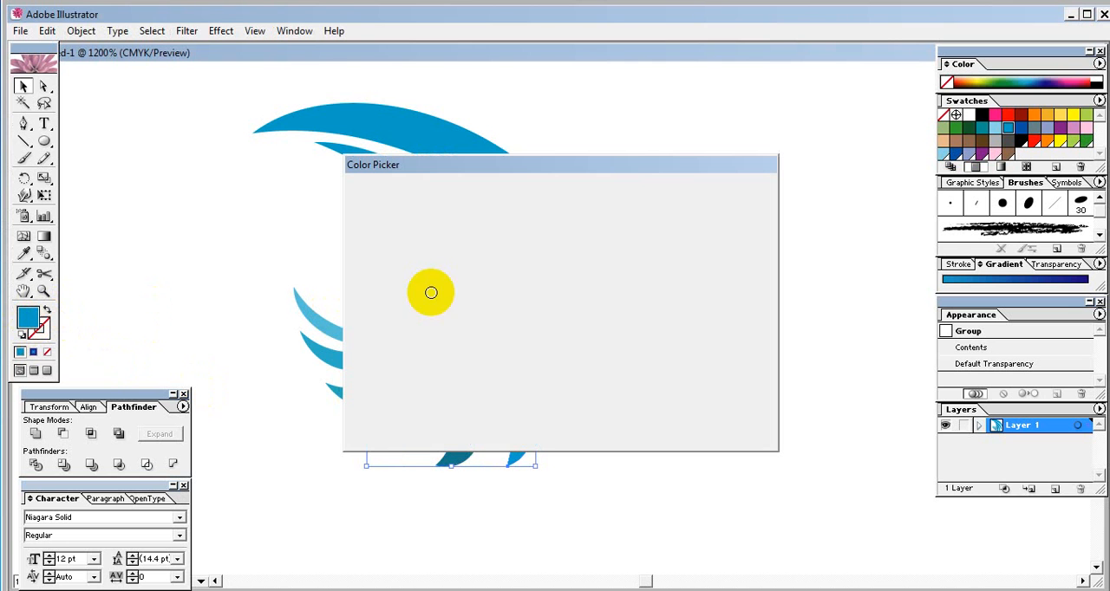
pyautogui.click(550, 301)
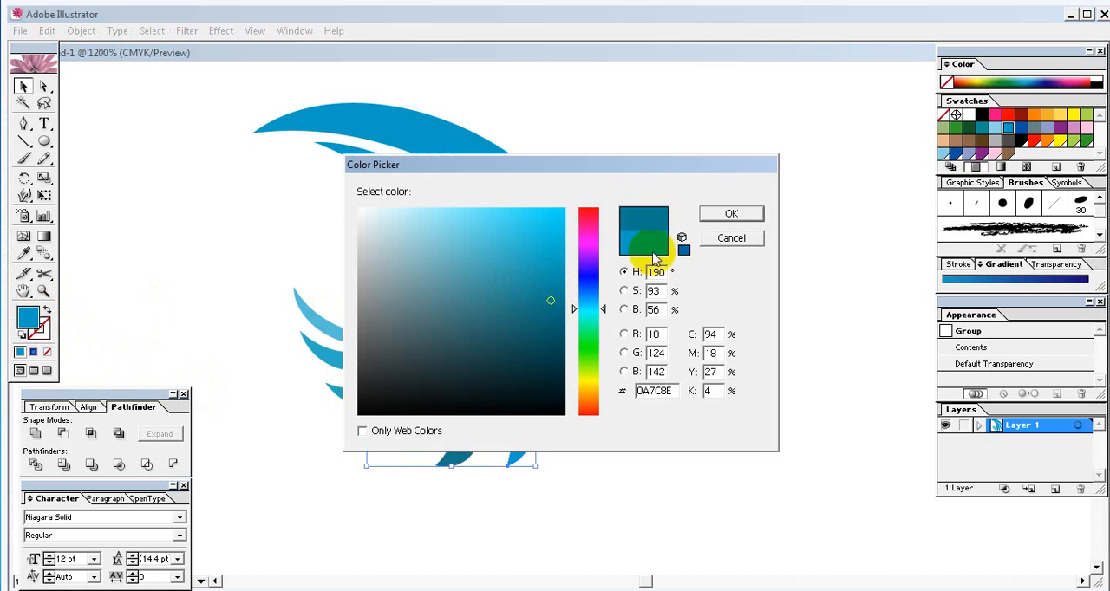
pyautogui.click(720, 224)
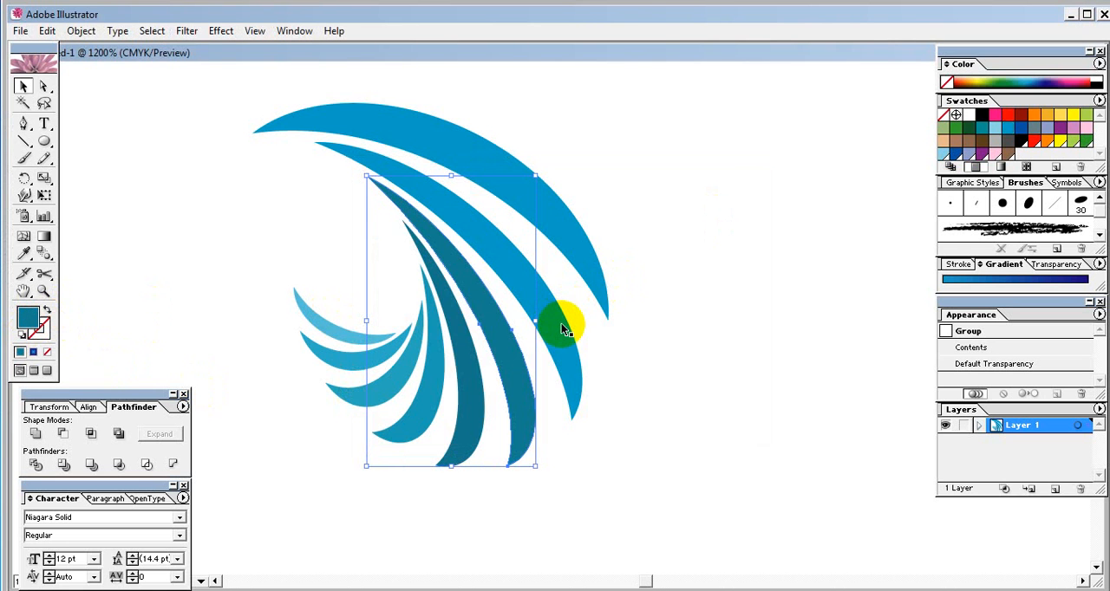
pyautogui.doubleClick(26, 317)
pyautogui.moveTo(555, 315); pyautogui.dragTo(563, 310)
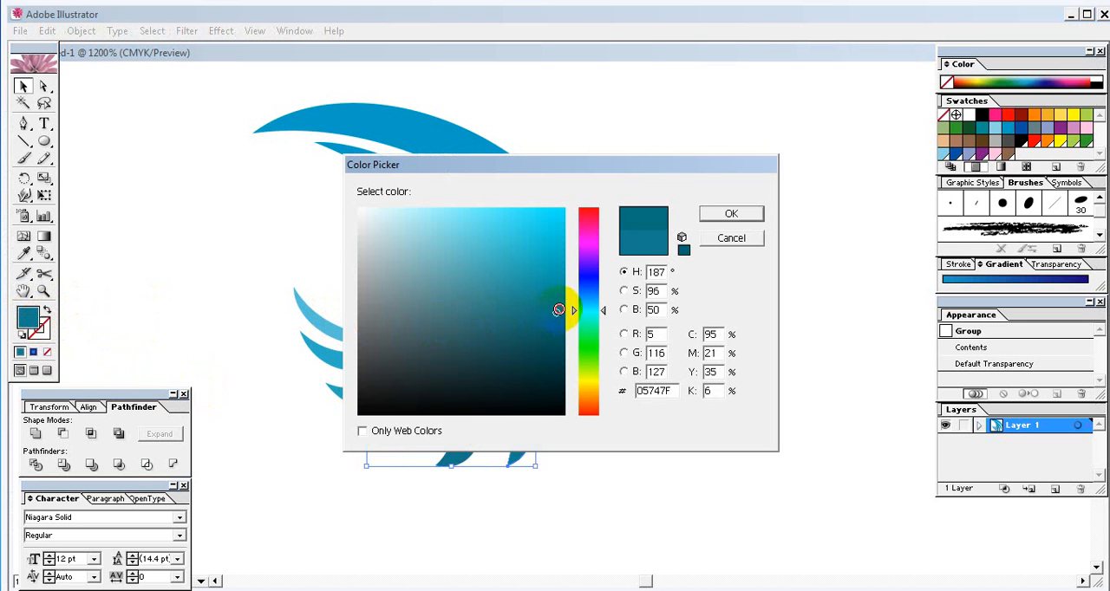
pyautogui.click(722, 217)
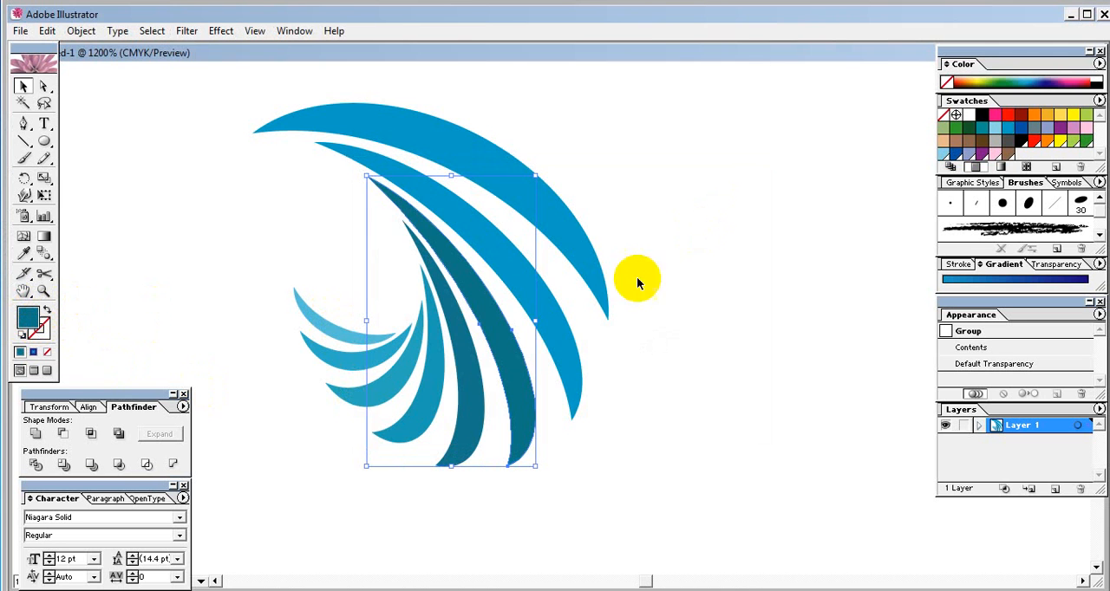
# - Fill the second-largest crescent with the dark teal colour 046272
pyautogui.click(556, 320)
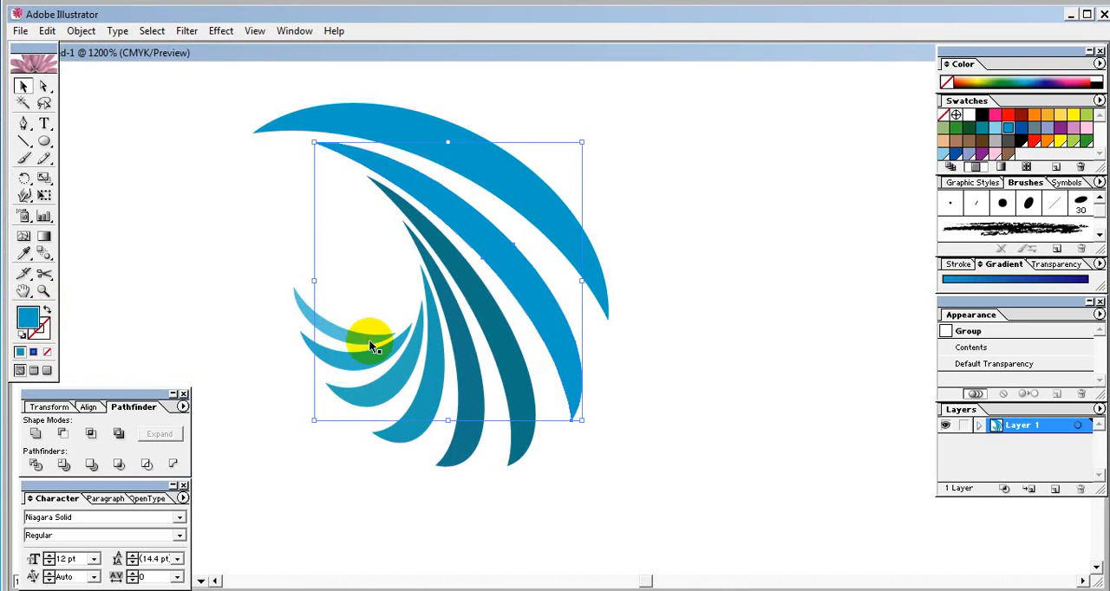
pyautogui.doubleClick(26, 319)
pyautogui.click(558, 332)
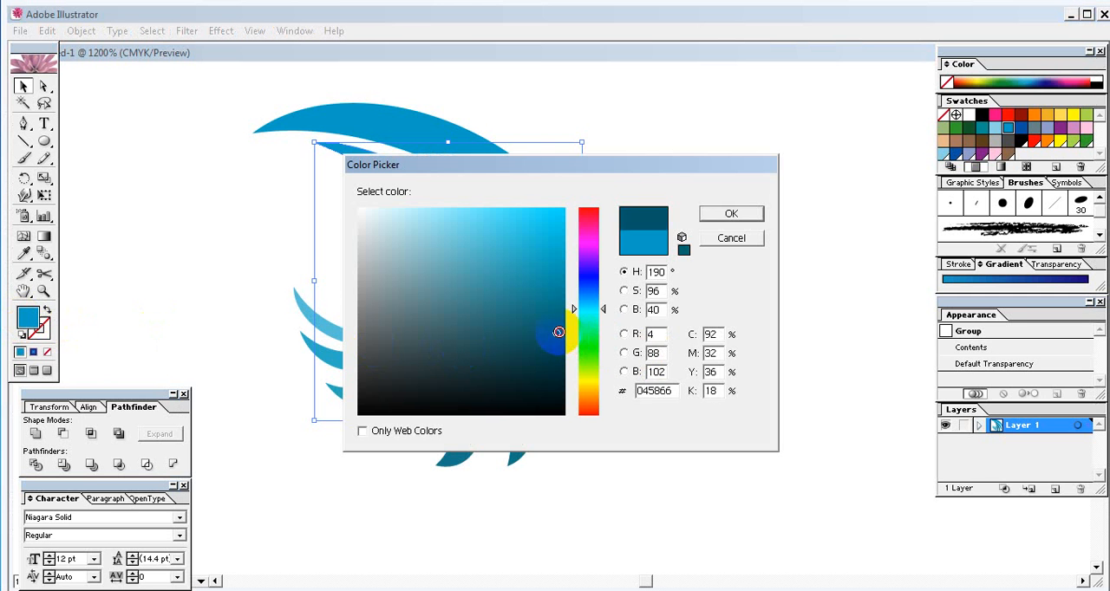
pyautogui.click(730, 215)
# - Fill the largest, outermost crescent with the very dark teal colour 034651
pyautogui.click(411, 135)
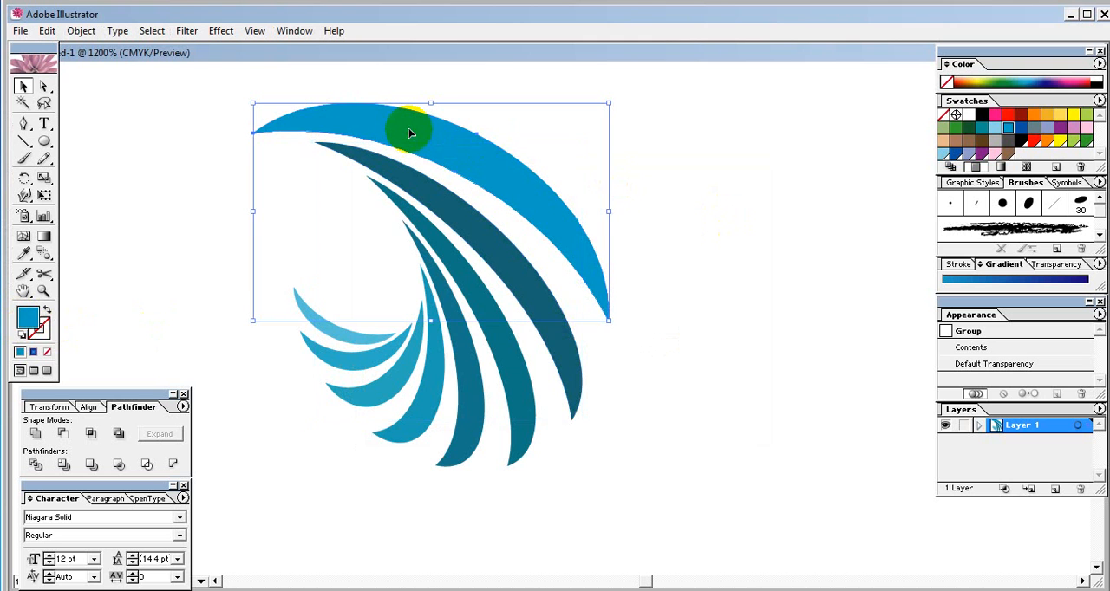
pyautogui.doubleClick(26, 320)
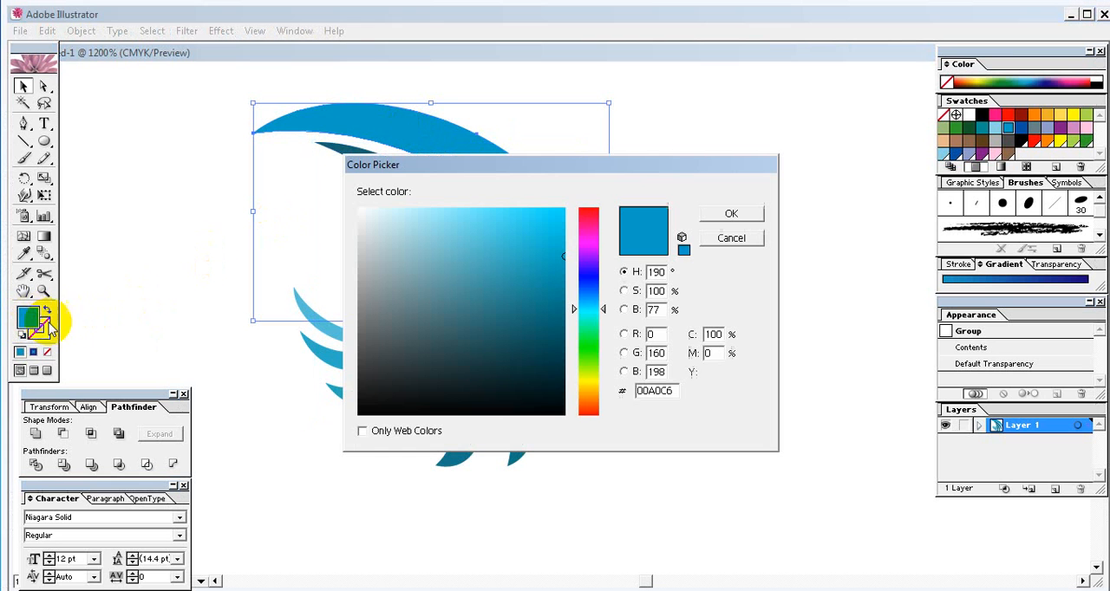
pyautogui.click(560, 346)
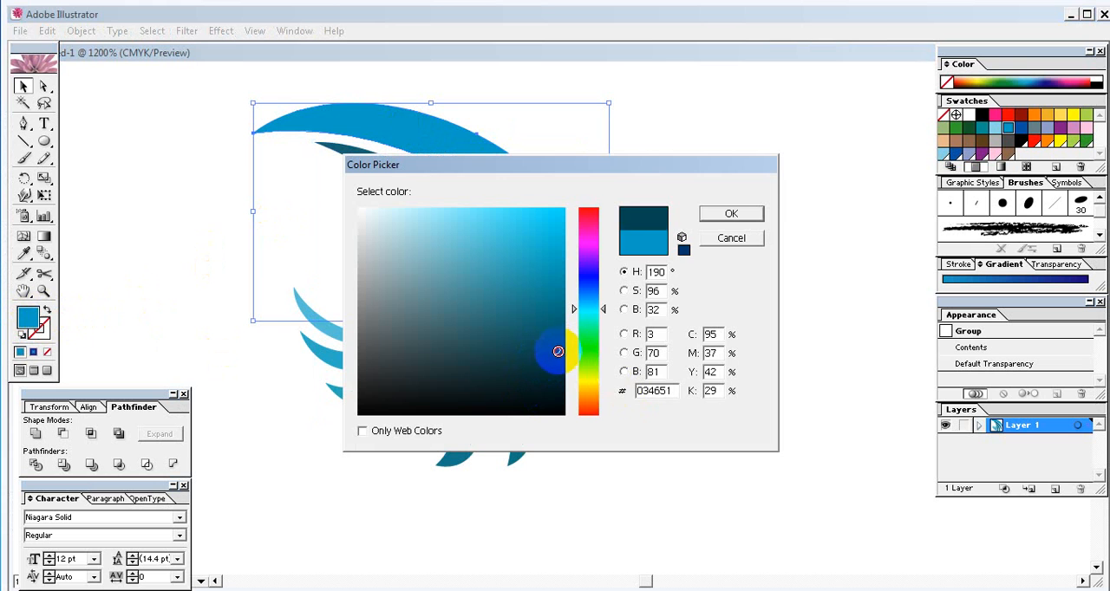
pyautogui.click(714, 217)
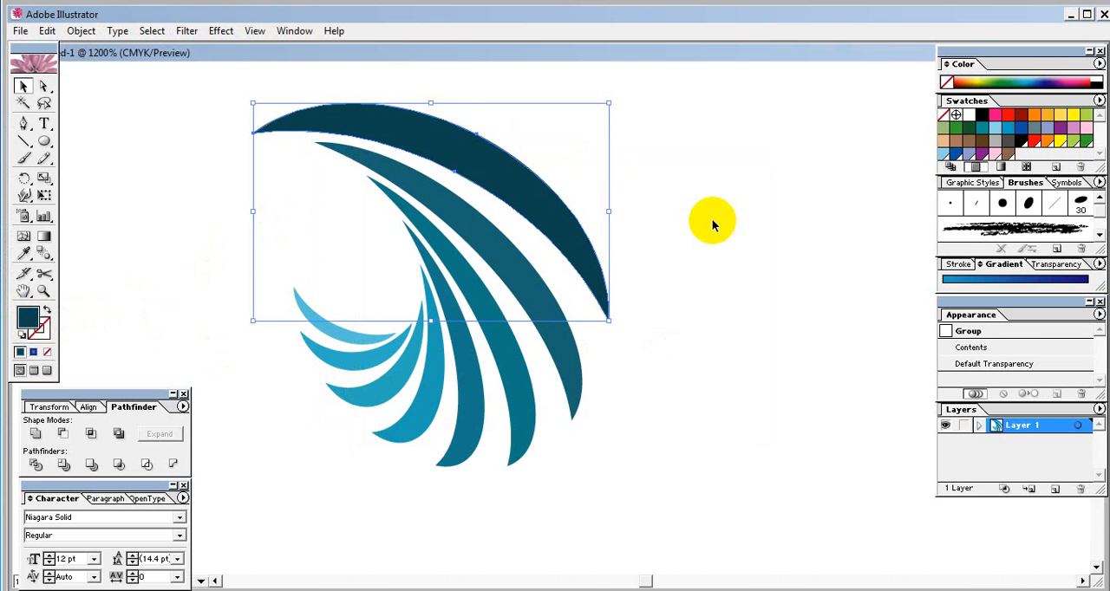
pyautogui.click(712, 219)
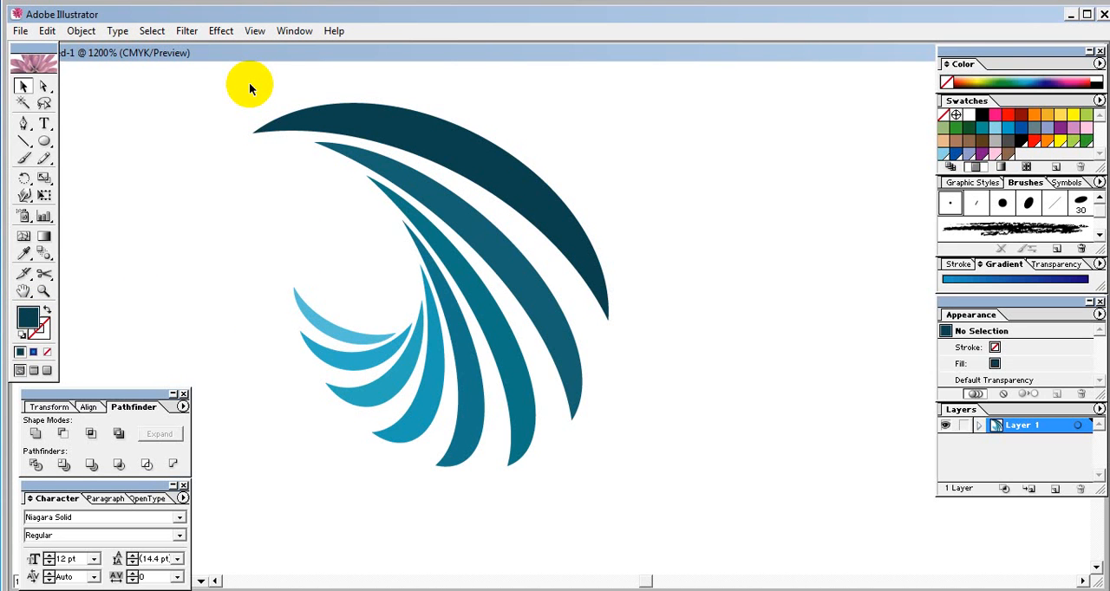
# - Scale all the crescents down together to about half their size
pyautogui.moveTo(250, 84); pyautogui.dragTo(576, 475)
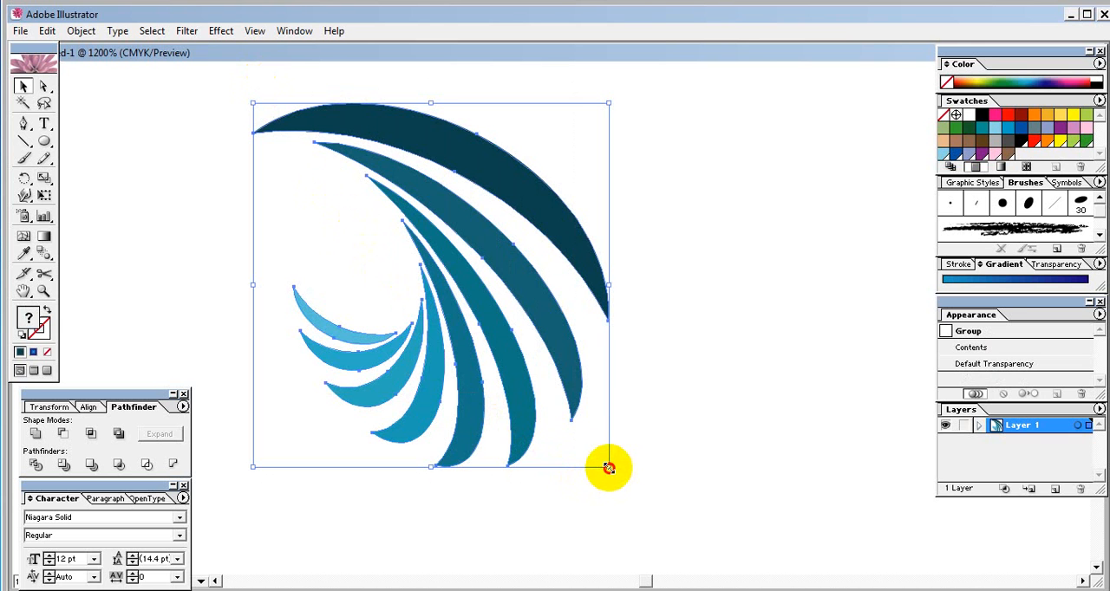
pyautogui.moveTo(609, 467); pyautogui.dragTo(425, 297)
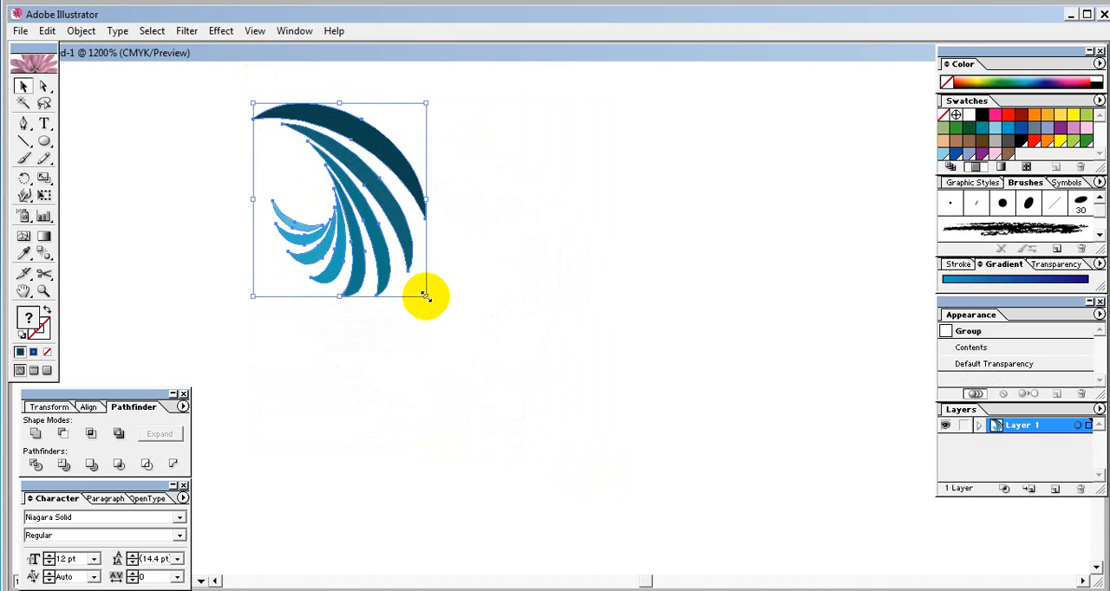
pyautogui.click(479, 318)
# - Group all the crescents and move the grouped swirl down and slightly to the right on the artboard
pyautogui.click(338, 130)
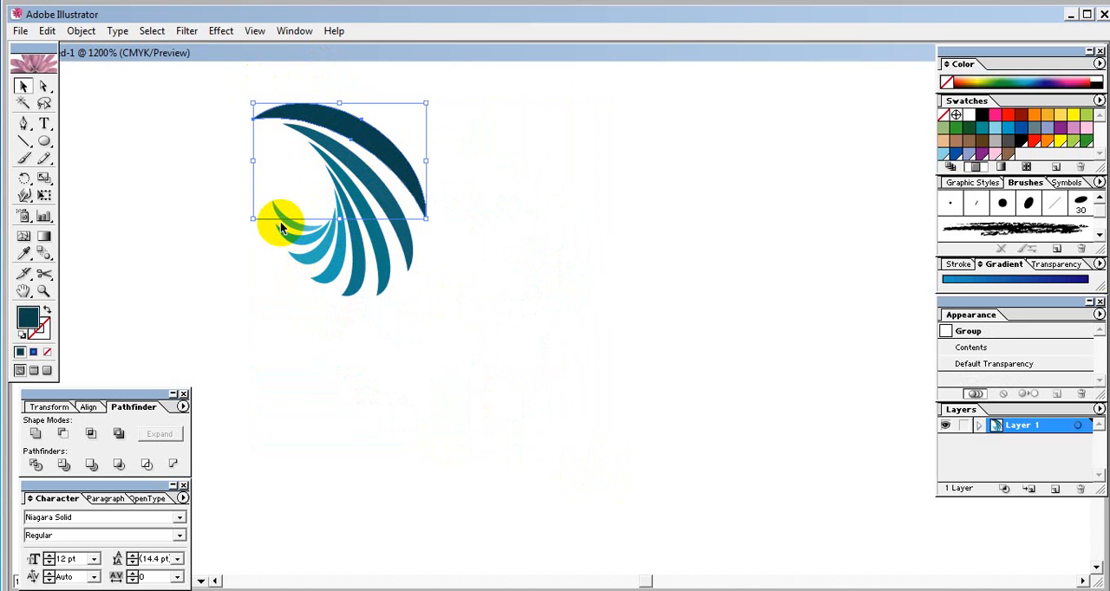
pyautogui.click(291, 223)
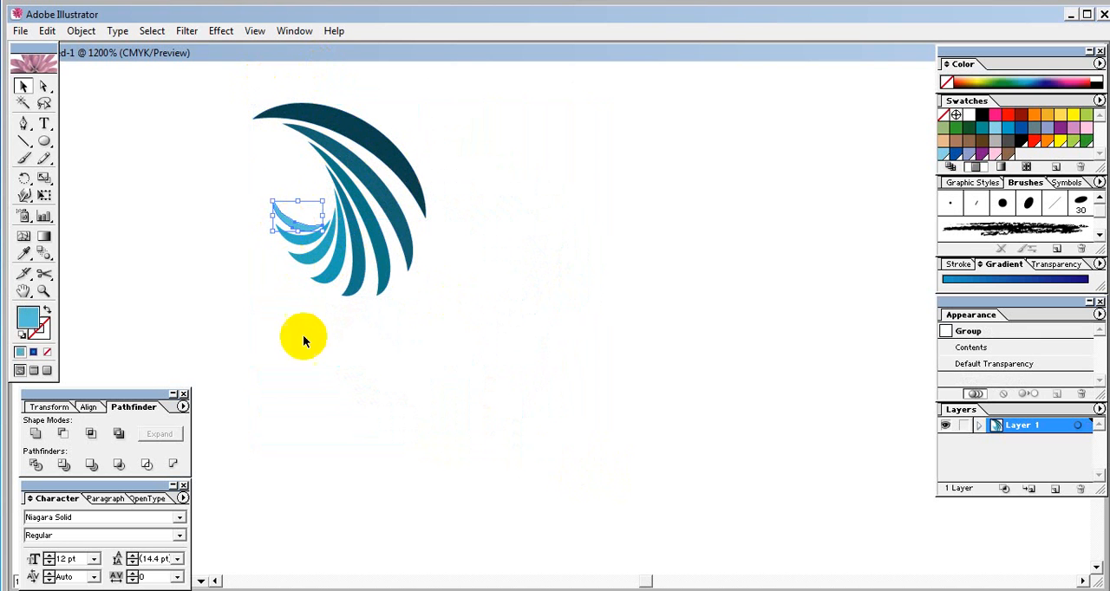
pyautogui.click(480, 359)
pyautogui.click(435, 314)
pyautogui.moveTo(436, 314); pyautogui.dragTo(247, 75)
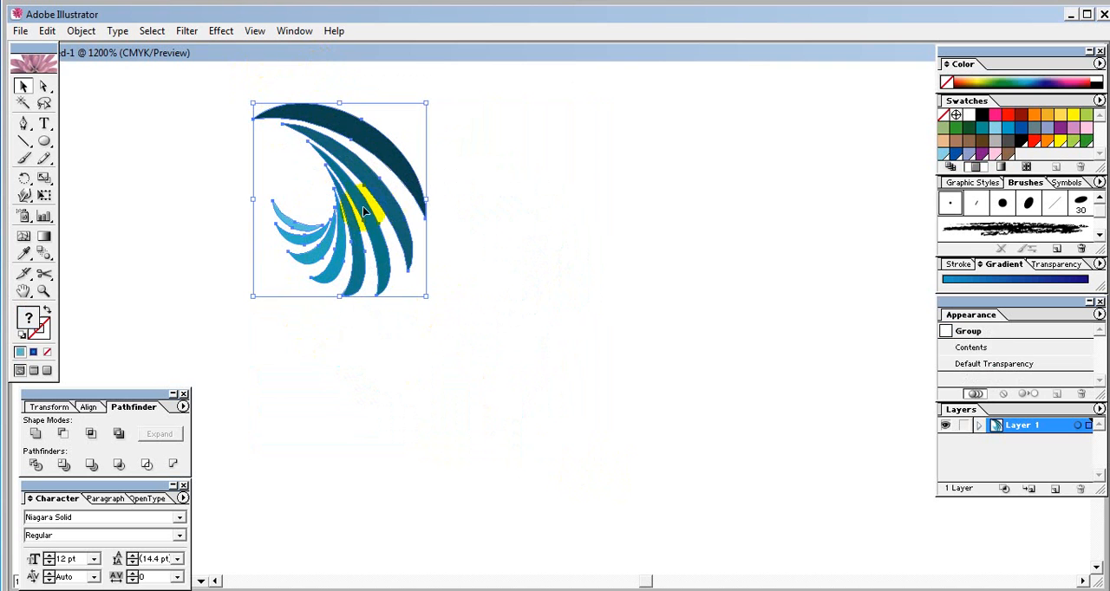
pyautogui.rightClick(352, 165)
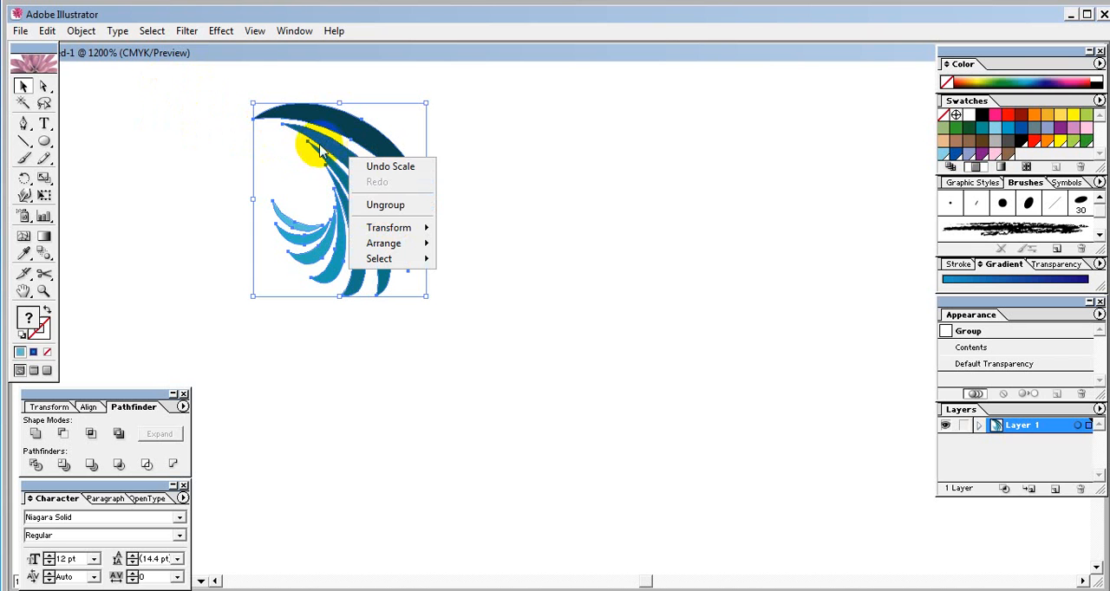
pyautogui.click(81, 32)
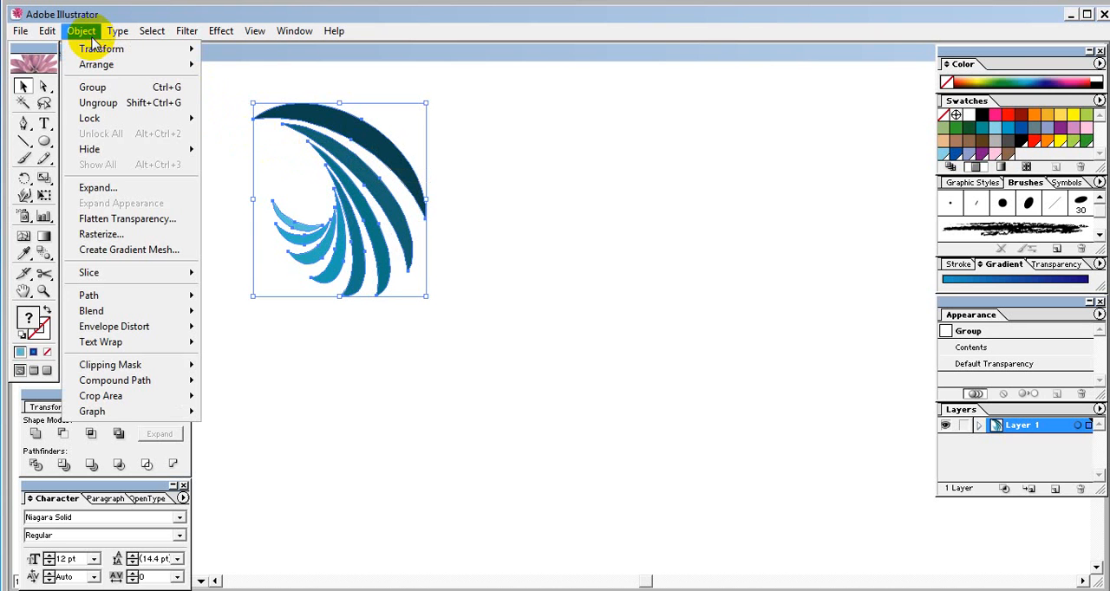
pyautogui.click(101, 88)
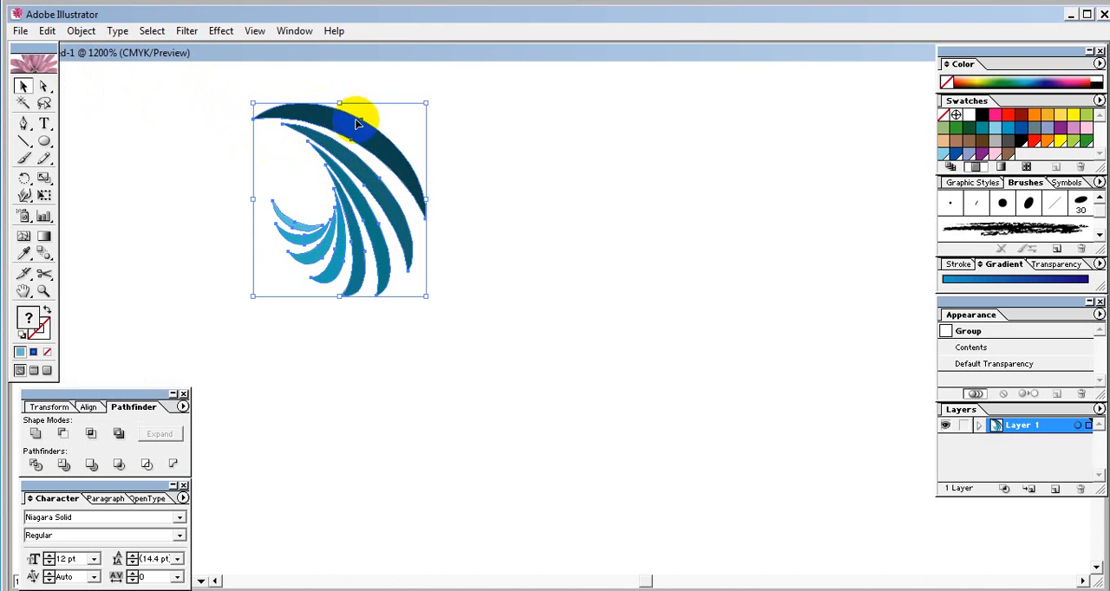
pyautogui.moveTo(334, 113); pyautogui.dragTo(371, 216)
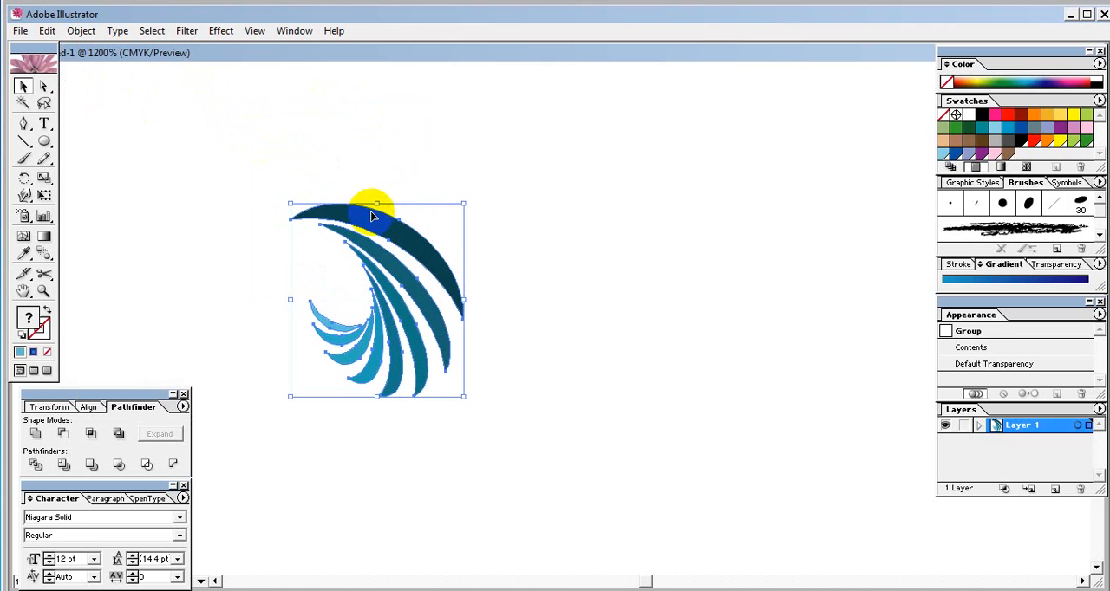
pyautogui.click(540, 241)
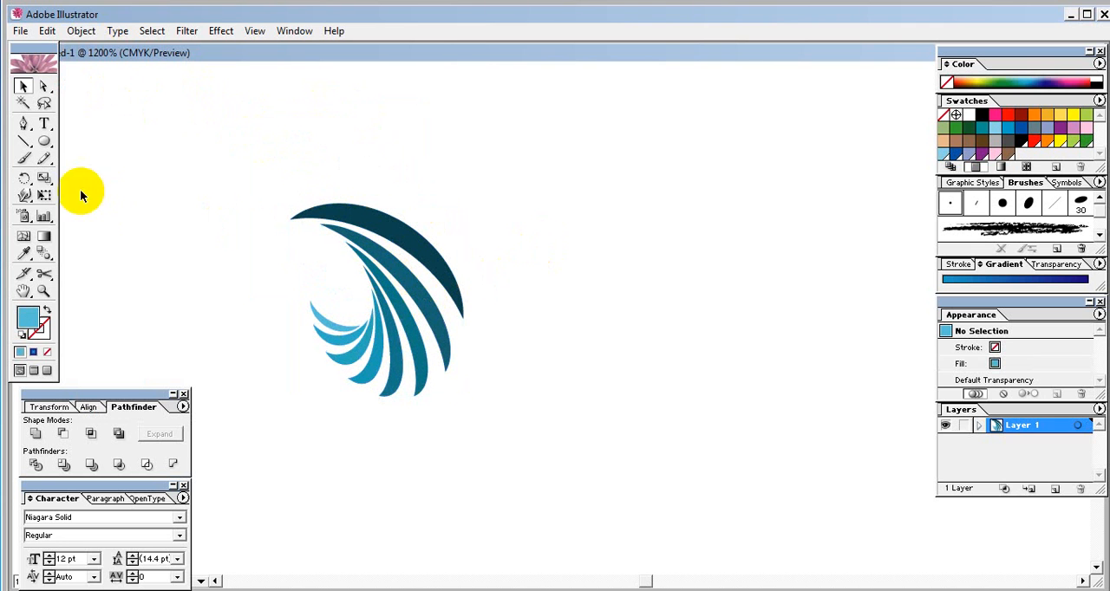
# - Add the text "Mastermind It" in black Niagara Solid to the right of the swirl
pyautogui.click(45, 128)
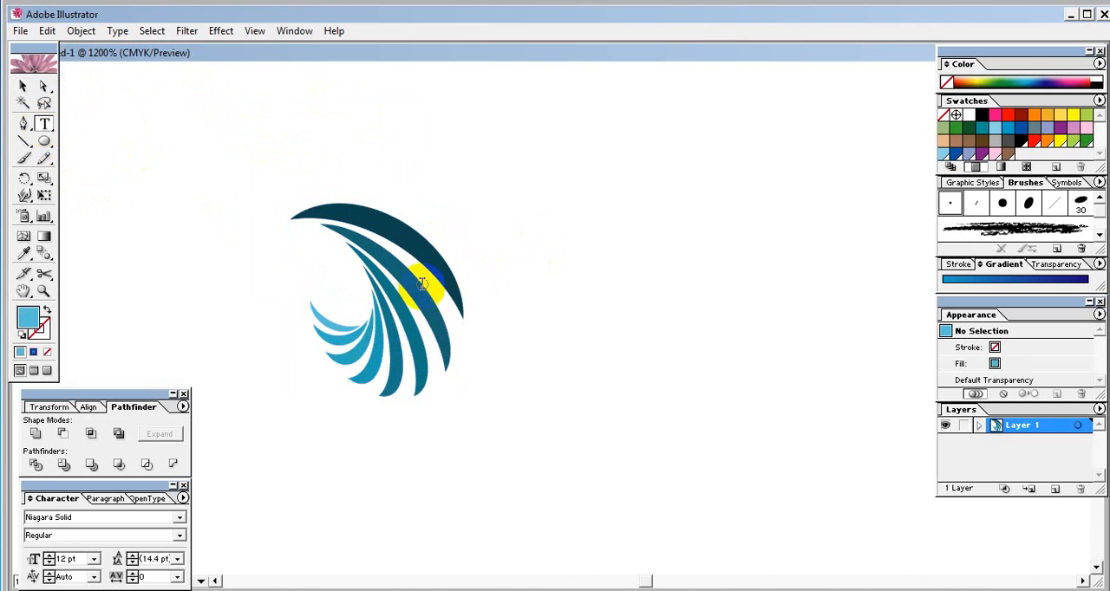
pyautogui.click(499, 321)
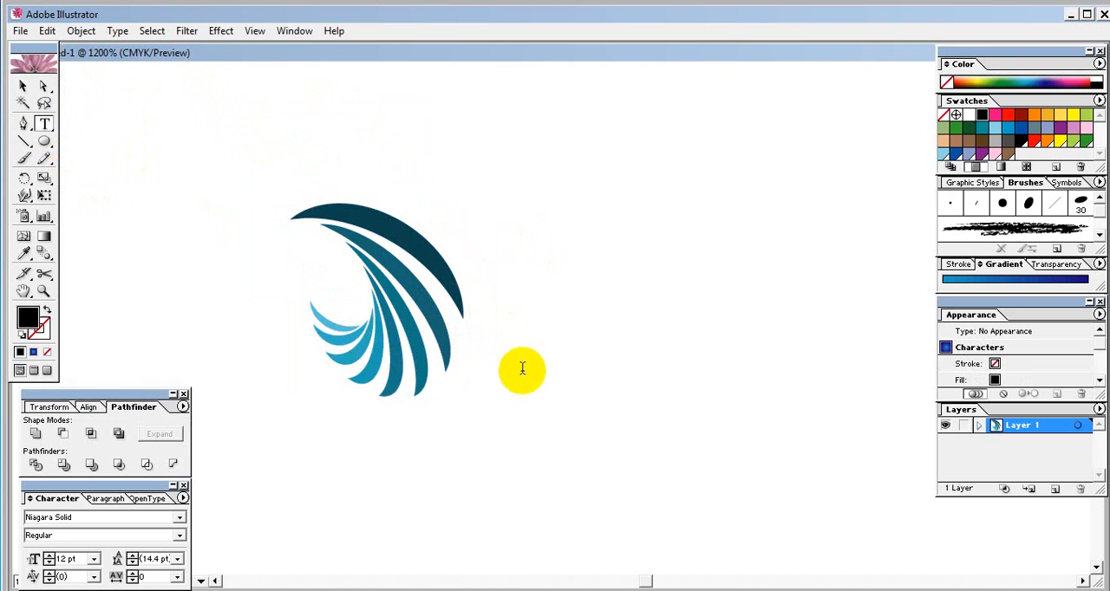
pyautogui.write('M')
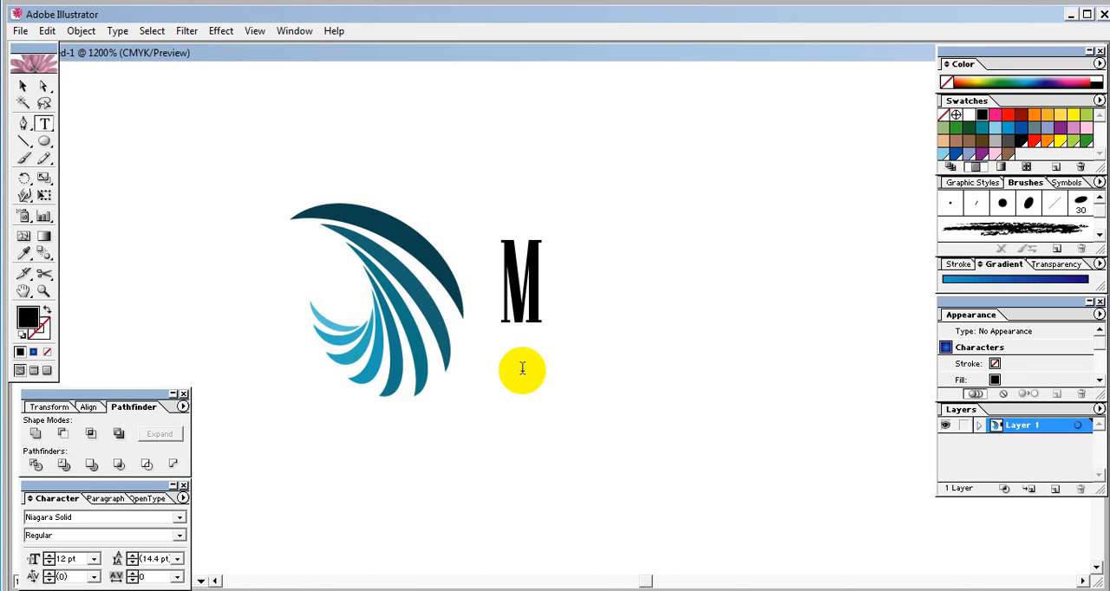
pyautogui.write('aster')
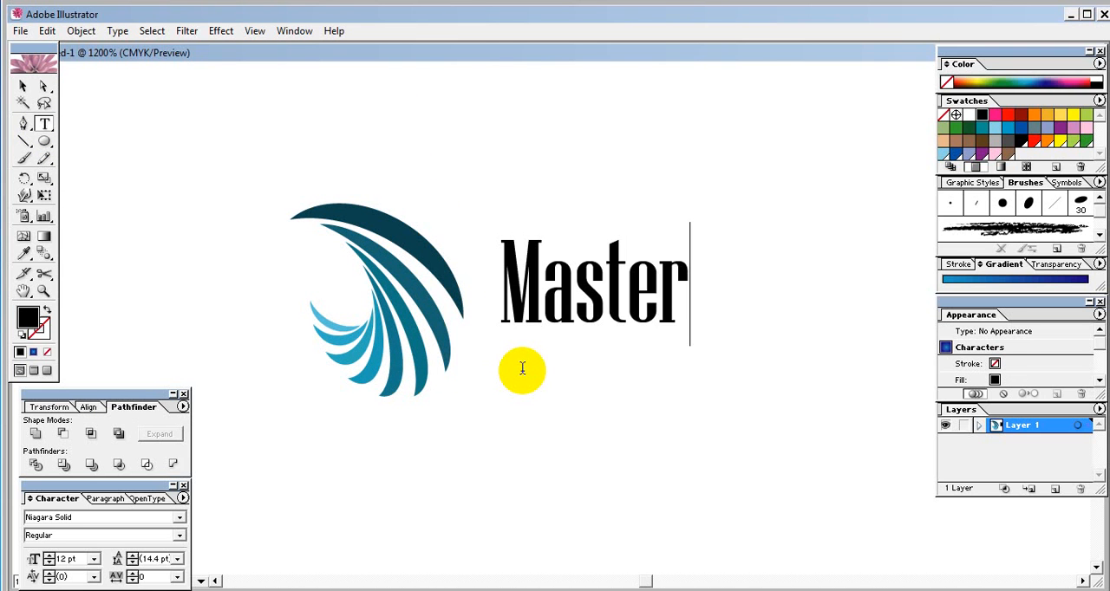
pyautogui.write('mind')
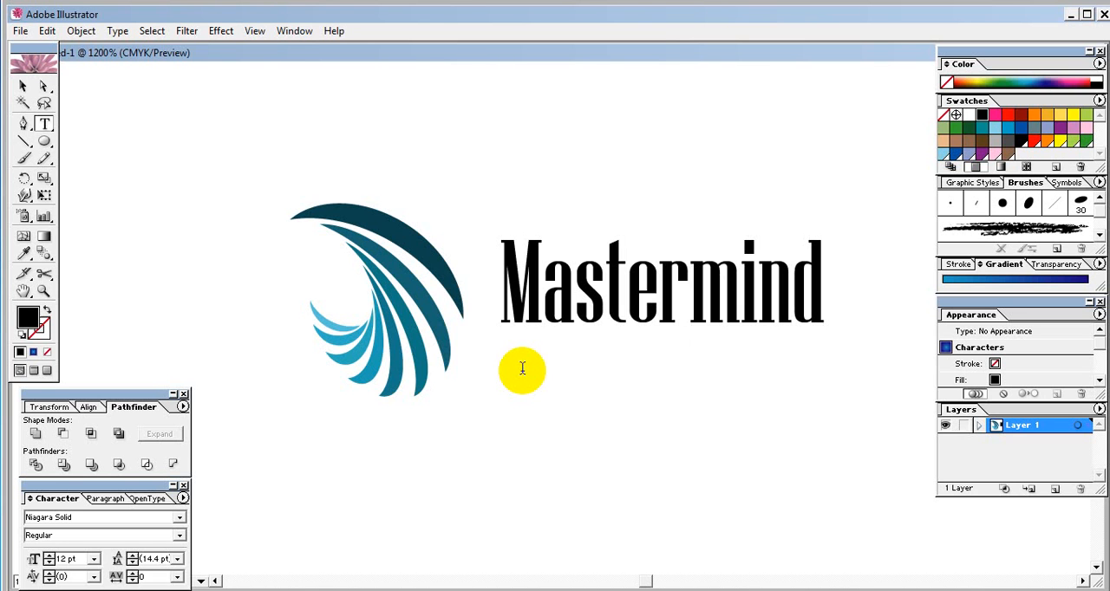
pyautogui.write(' It')
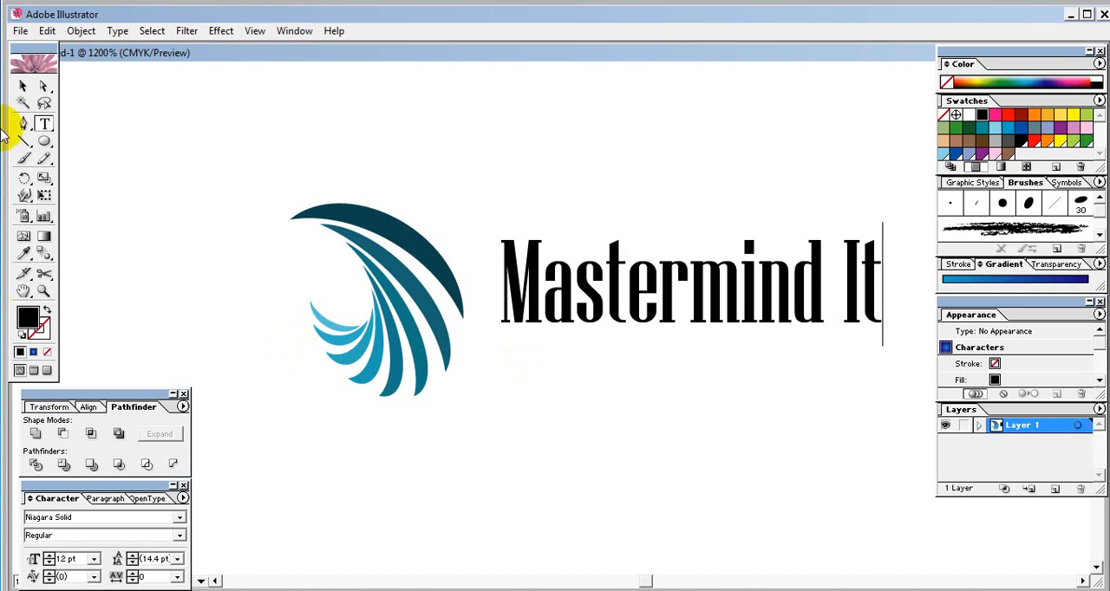
# - Flatten the "Mastermind It" text to about 5.11 pt, narrow it slightly and place it against the swirl's right edge
pyautogui.click(22, 86)
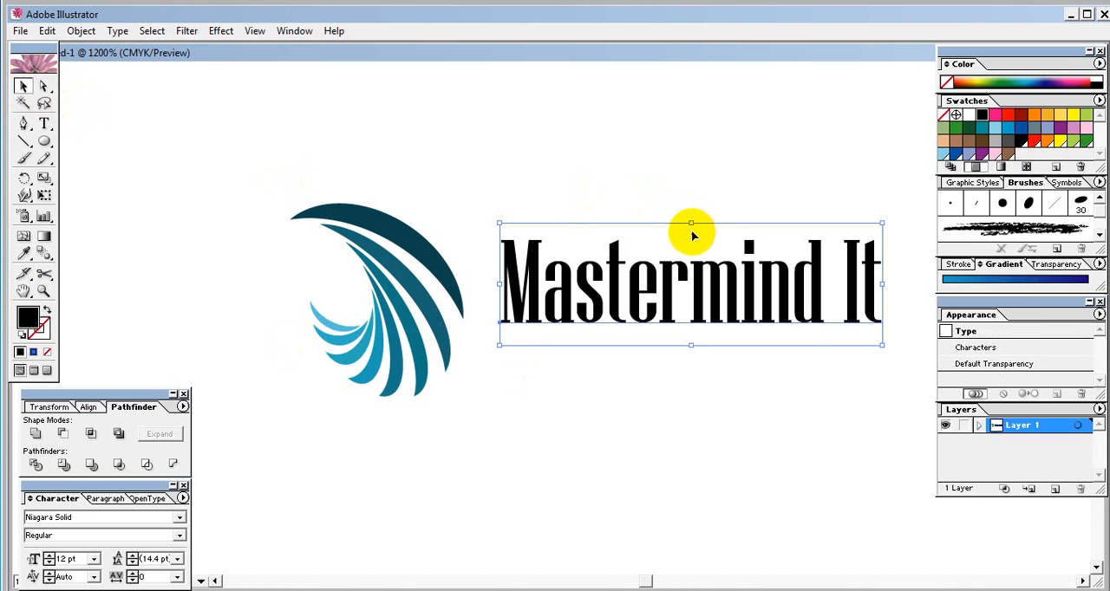
pyautogui.moveTo(691, 224); pyautogui.dragTo(691, 295)
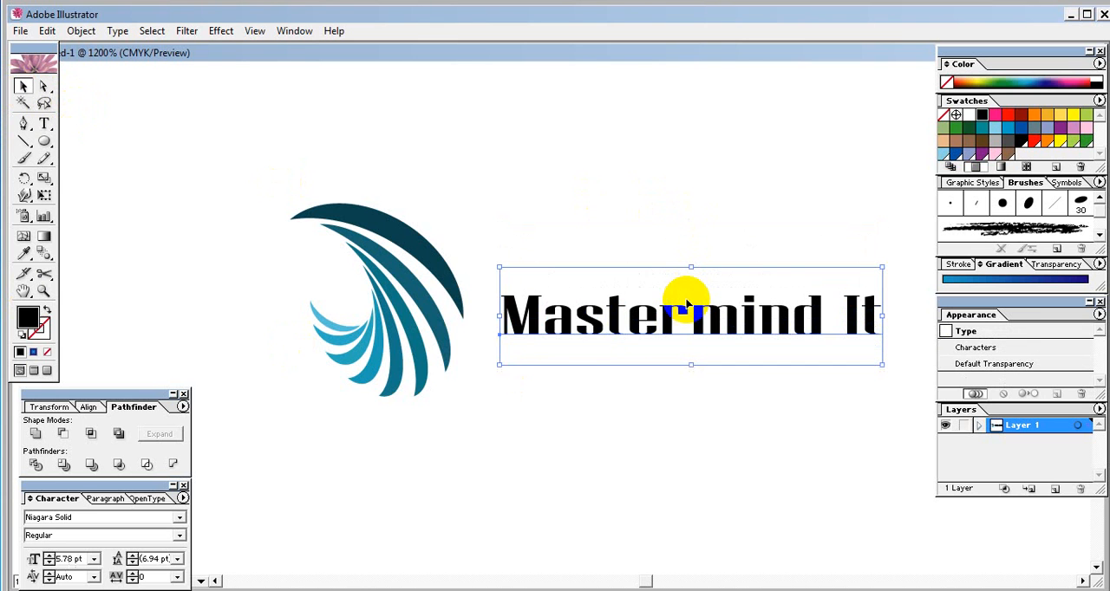
pyautogui.moveTo(587, 322); pyautogui.dragTo(570, 338)
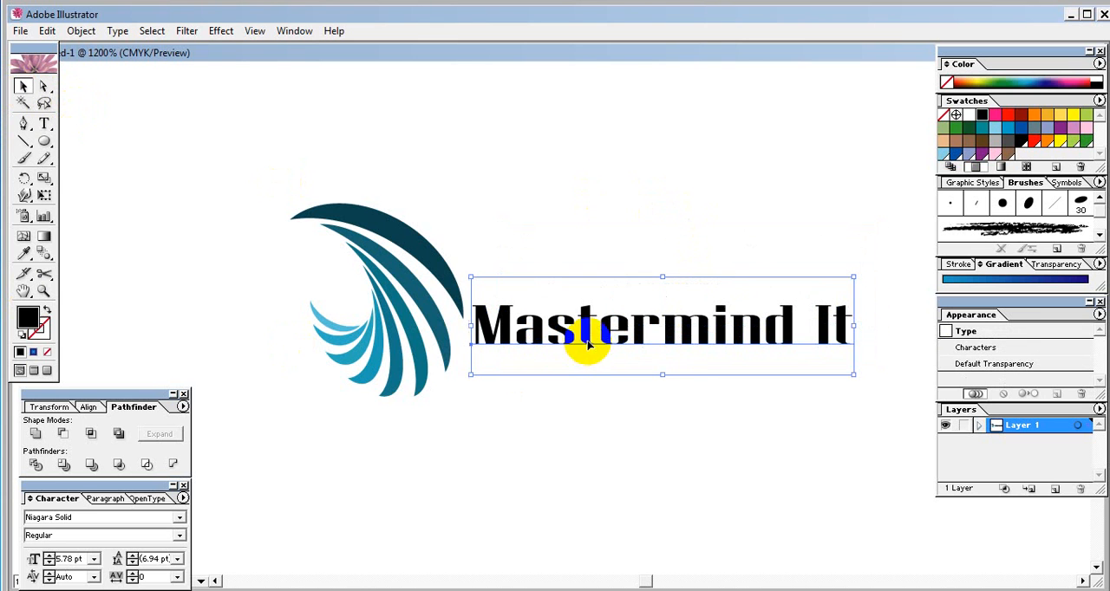
pyautogui.moveTo(851, 327); pyautogui.dragTo(819, 326)
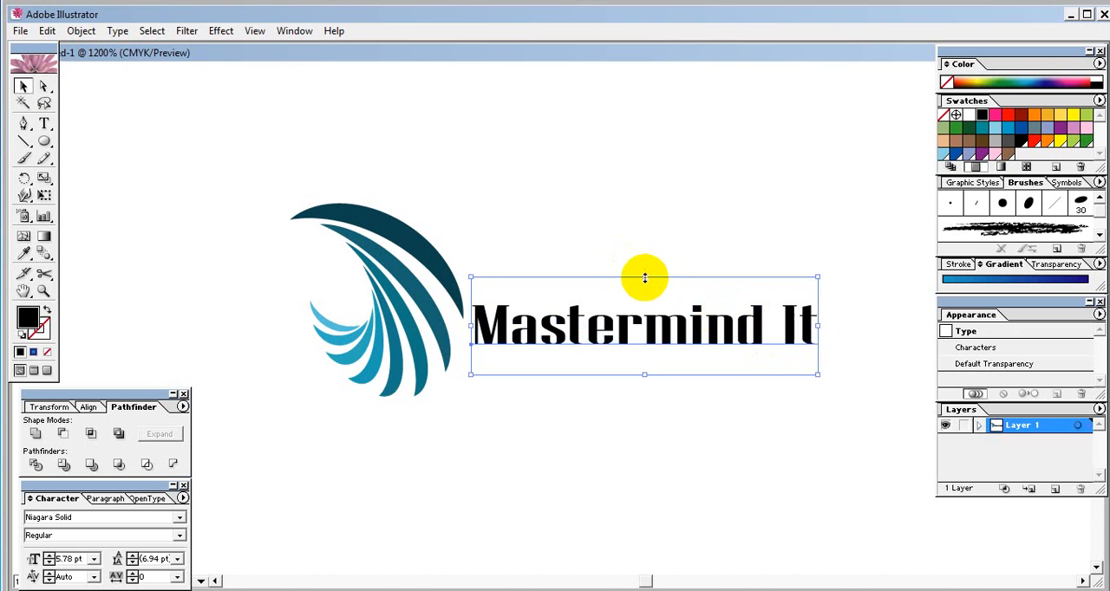
pyautogui.moveTo(644, 278); pyautogui.dragTo(642, 300)
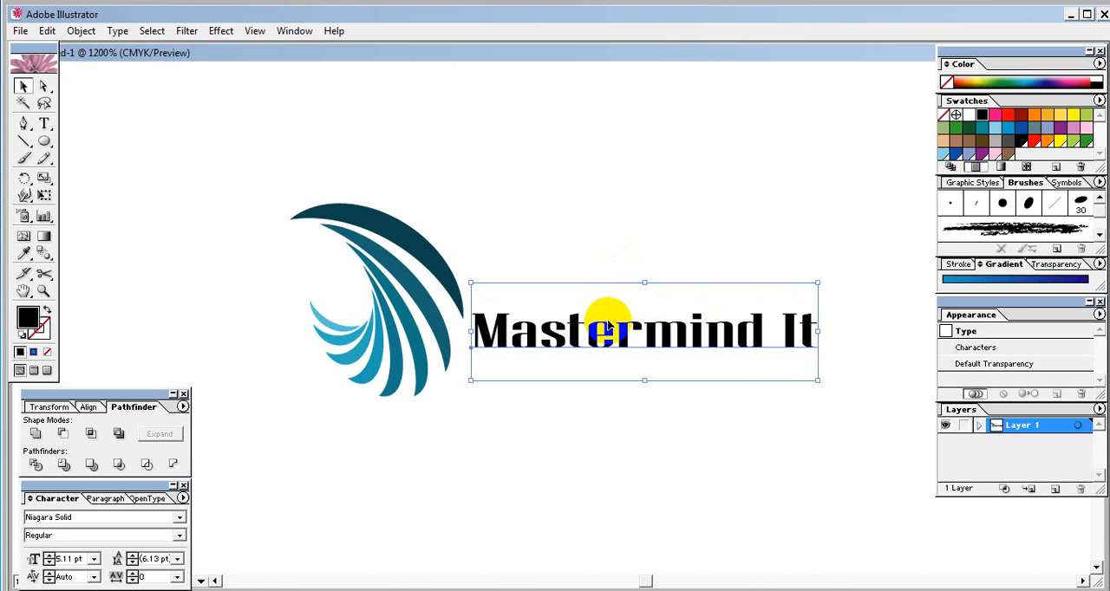
pyautogui.press('Left')
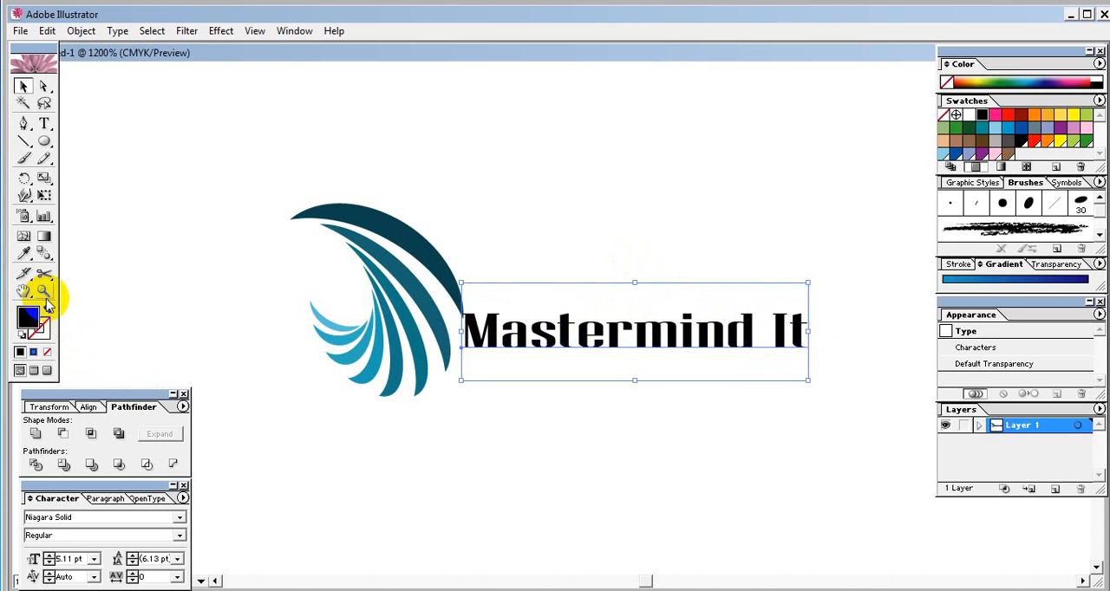
# - Select the swirl and the text together and move them slightly up and to the right
pyautogui.click(44, 292)
pyautogui.keyDown('alt'); pyautogui.click(455, 333); pyautogui.keyUp('alt')
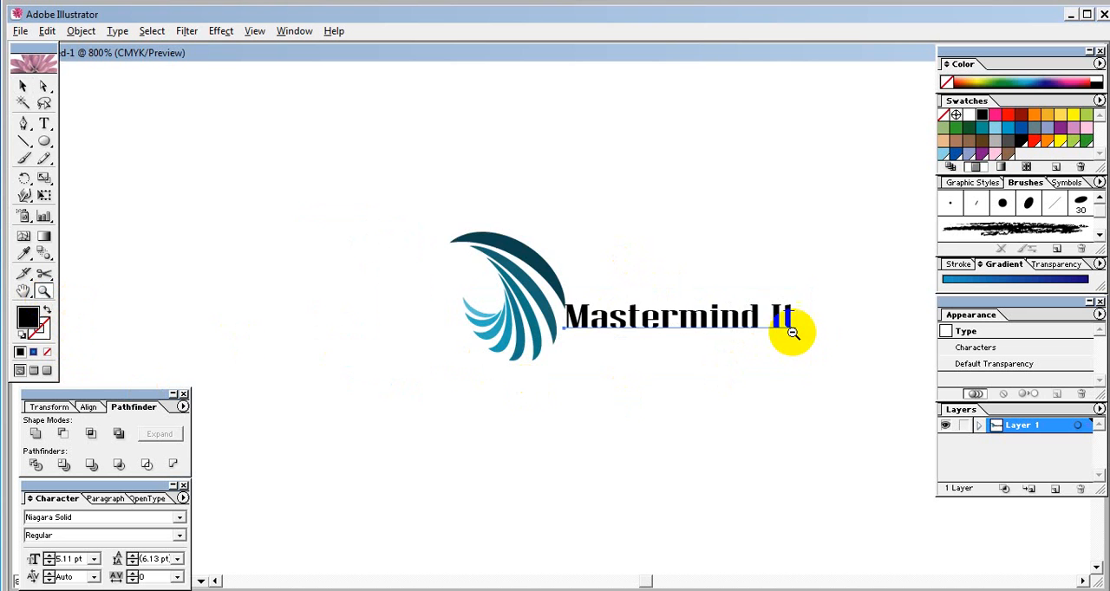
pyautogui.keyDown('alt'); pyautogui.click(792, 333); pyautogui.keyUp('alt')
pyautogui.click(22, 86)
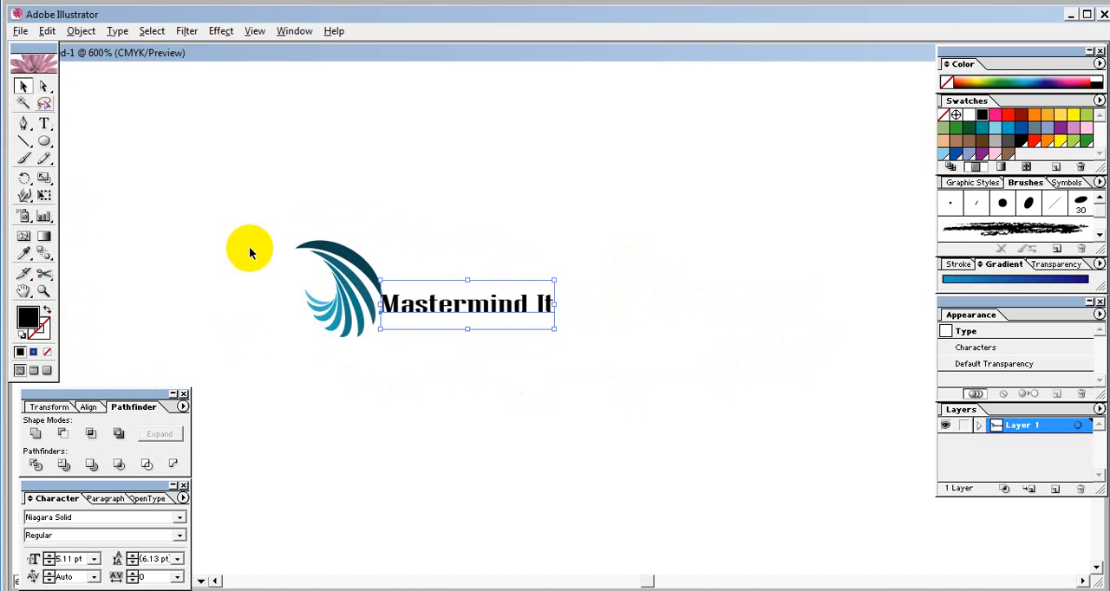
pyautogui.click(576, 429)
pyautogui.moveTo(548, 337); pyautogui.dragTo(325, 256)
pyautogui.click(397, 301)
pyautogui.moveTo(379, 293); pyautogui.dragTo(575, 331)
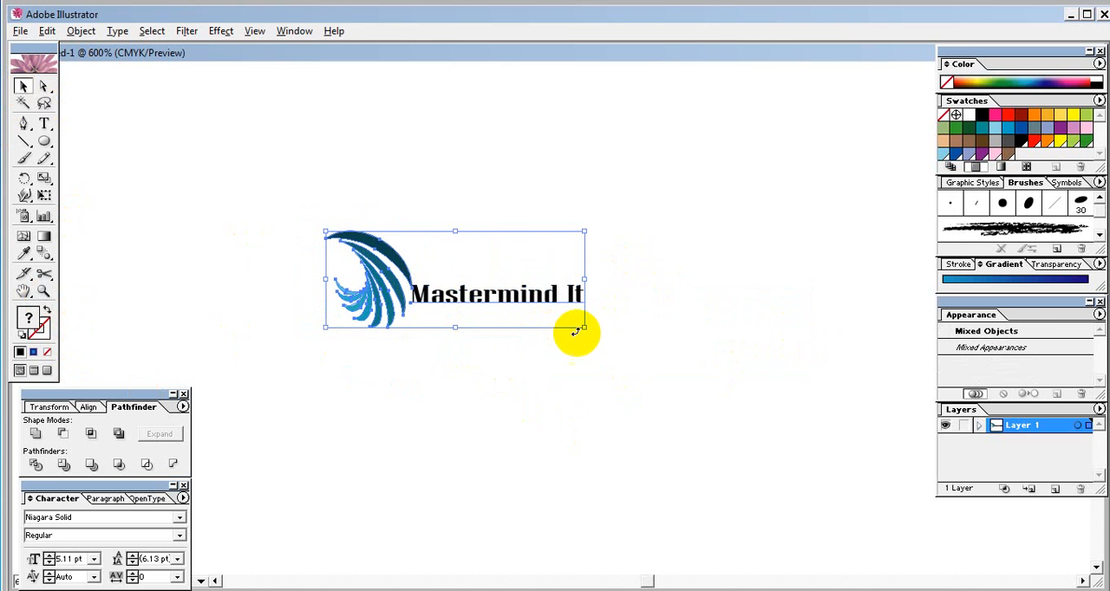
# - Enlarge the swirl and the text together until the text is about 6.41 pt
pyautogui.click(583, 326)
pyautogui.click(373, 257)
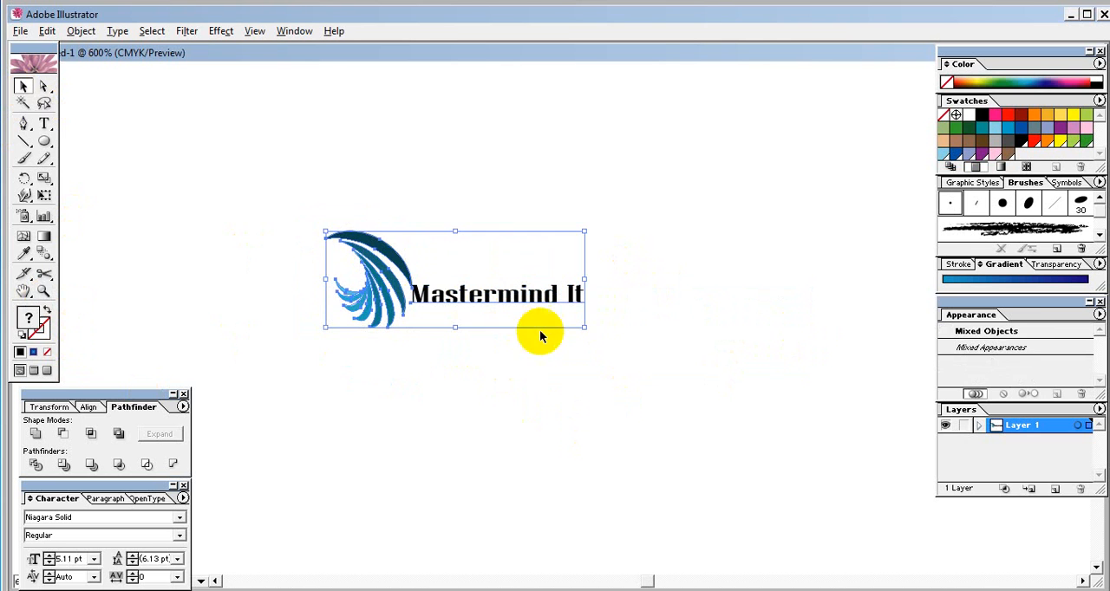
pyautogui.moveTo(584, 334); pyautogui.dragTo(664, 351)
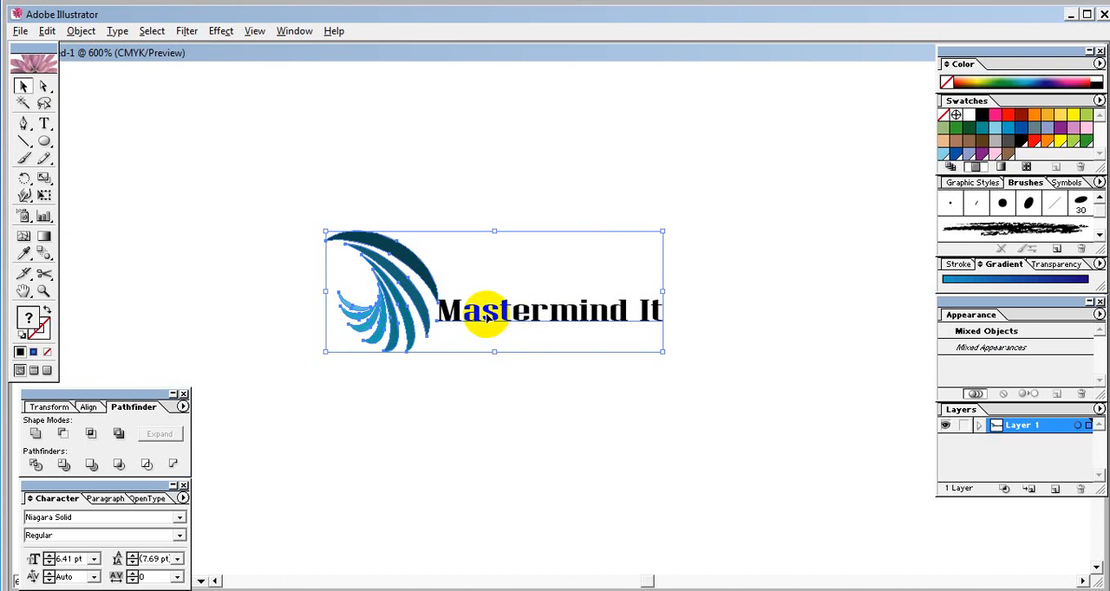
pyautogui.click(545, 427)
# - Nudge the text slightly down and right of the swirl, and shift the swirl slightly closer to the text
pyautogui.click(464, 316)
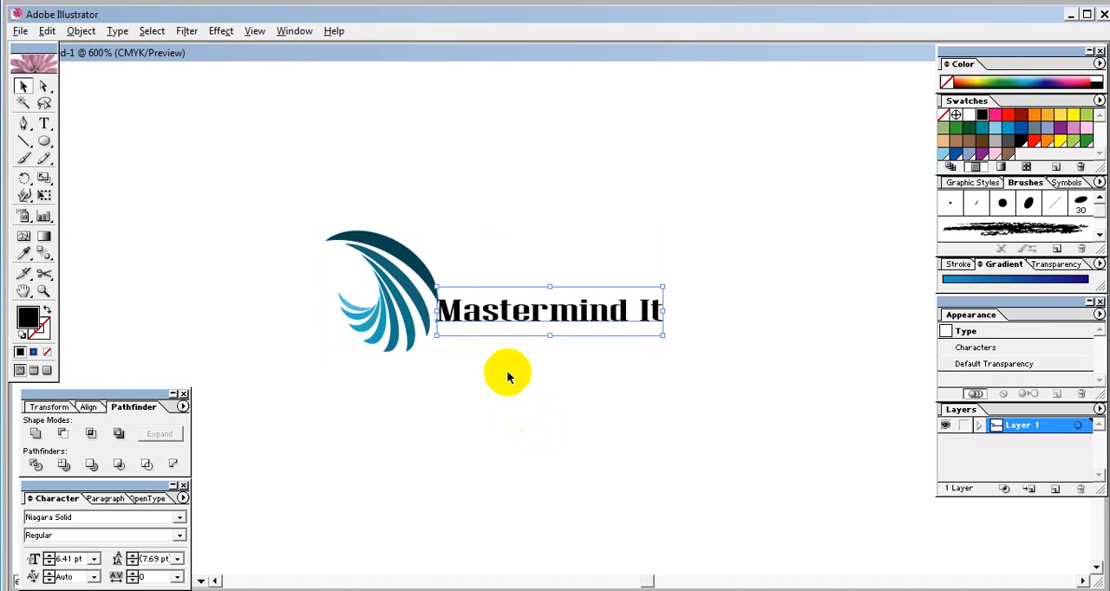
pyautogui.press('Down')
pyautogui.press('Right')
pyautogui.click(531, 375)
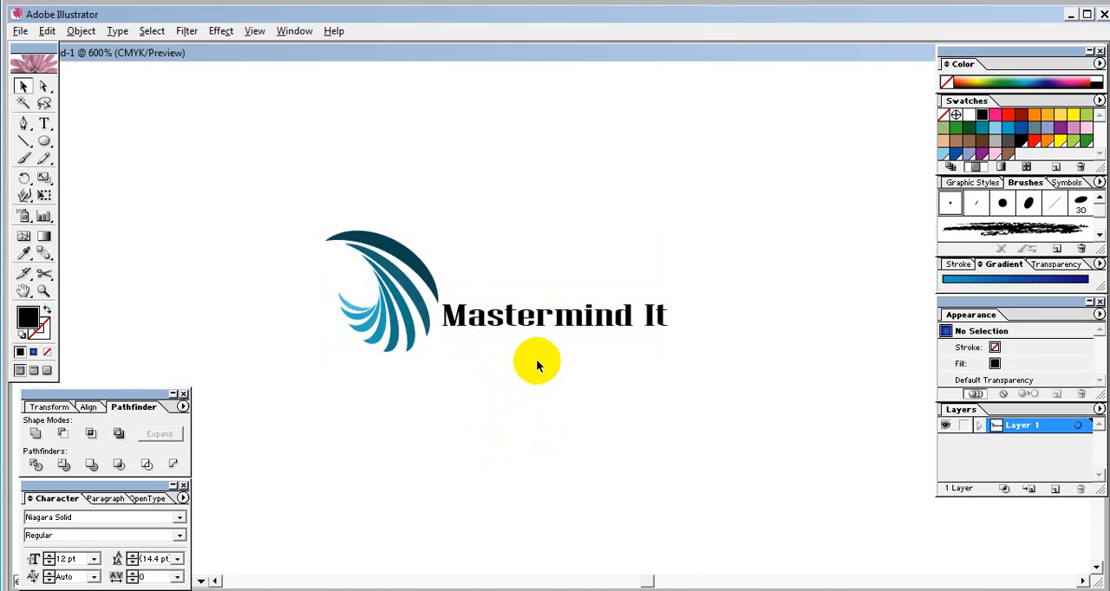
pyautogui.moveTo(369, 287); pyautogui.dragTo(395, 318)
pyautogui.click(590, 431)
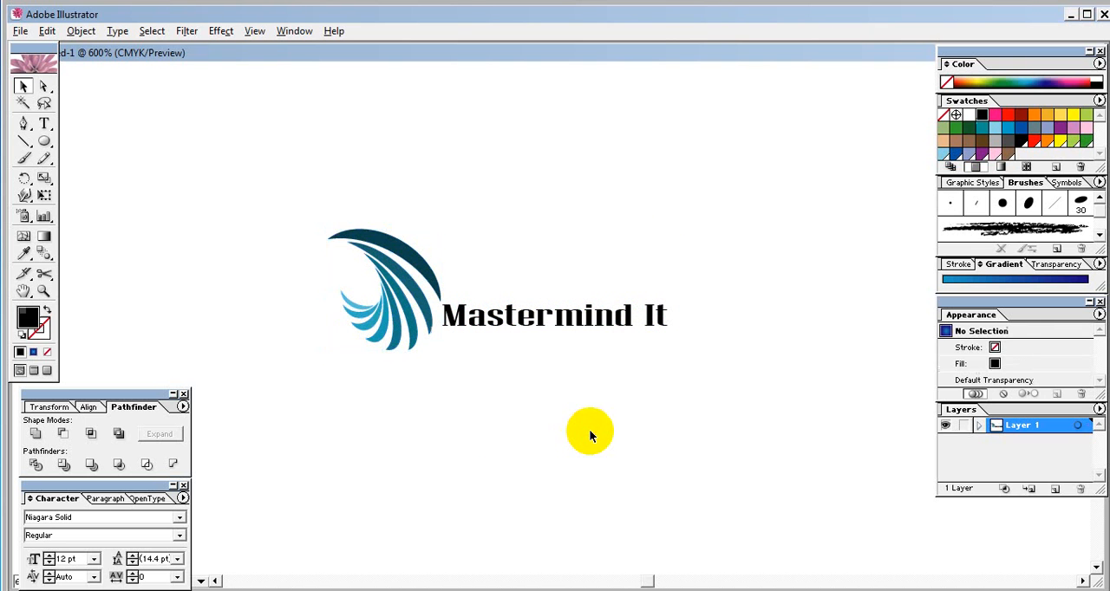
# - Enlarge the swirl and text together until the text is about 6.54 pt, and move them slightly up and left
pyautogui.moveTo(695, 365); pyautogui.dragTo(333, 269)
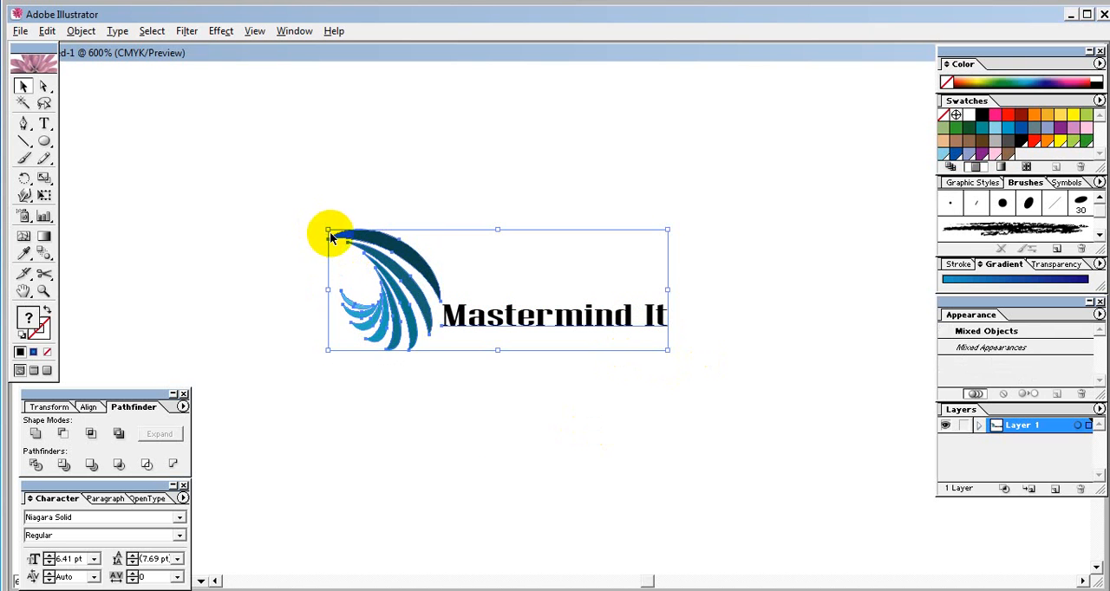
pyautogui.moveTo(329, 231); pyautogui.dragTo(348, 234)
pyautogui.moveTo(395, 277); pyautogui.dragTo(346, 242)
pyautogui.moveTo(617, 258); pyautogui.dragTo(627, 258)
pyautogui.moveTo(625, 317); pyautogui.dragTo(664, 324)
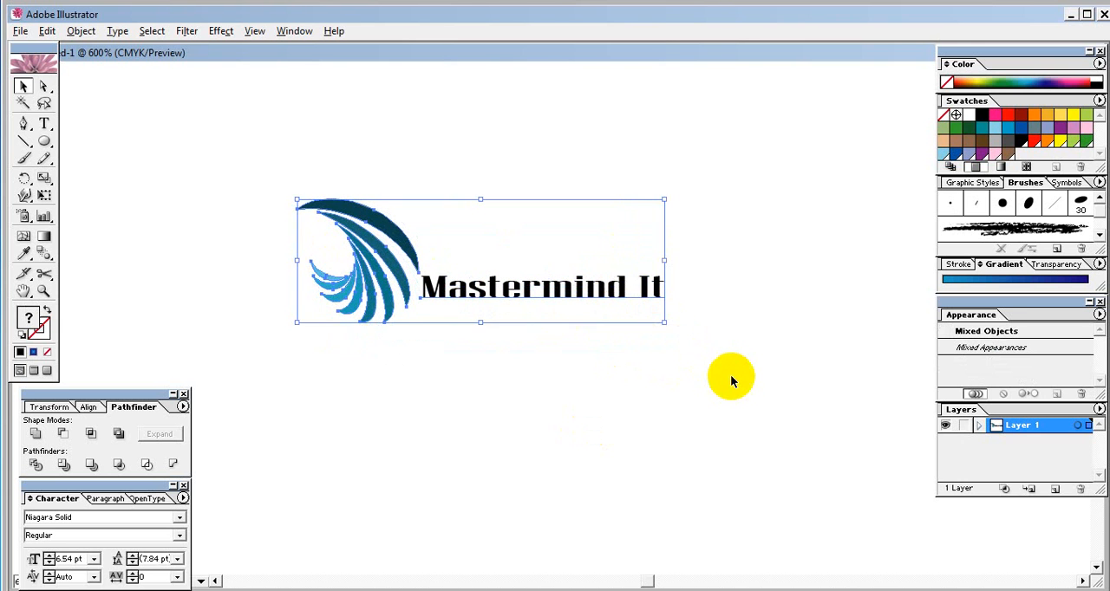
pyautogui.click(729, 375)
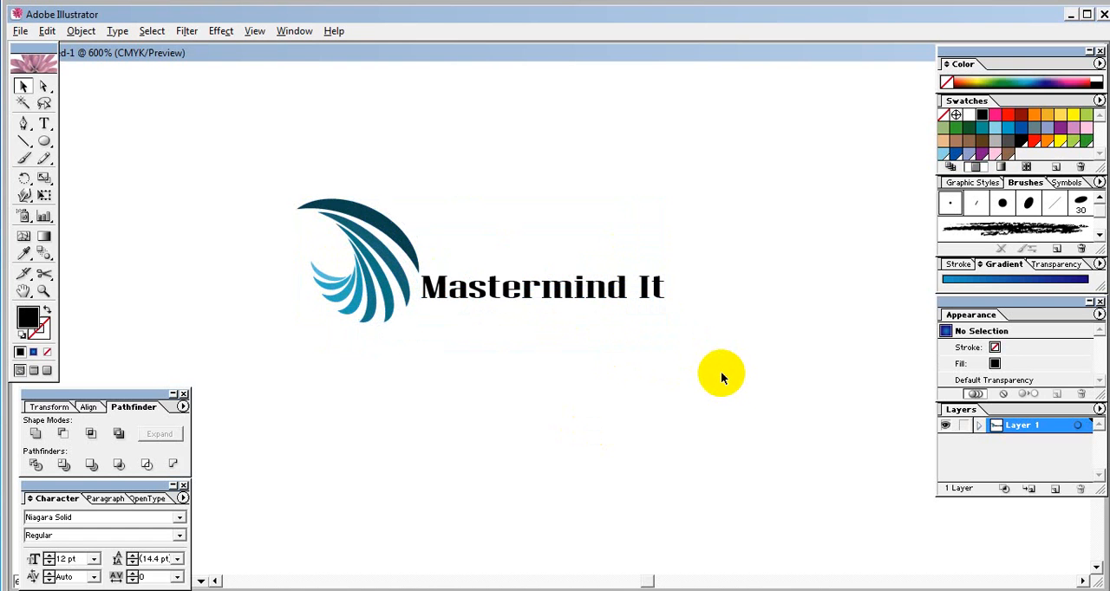